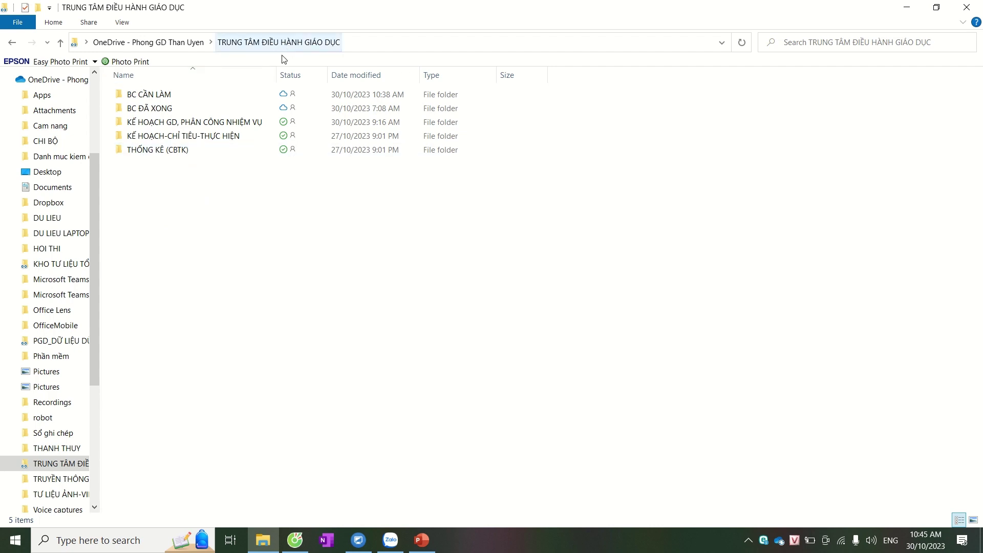
# - Open the THCS folder under THỐNG KÊ (CBTK) and CHẤT LƯỢNG THÁNG, ĐỊNH KỲ
pyautogui.moveTo(170, 156)
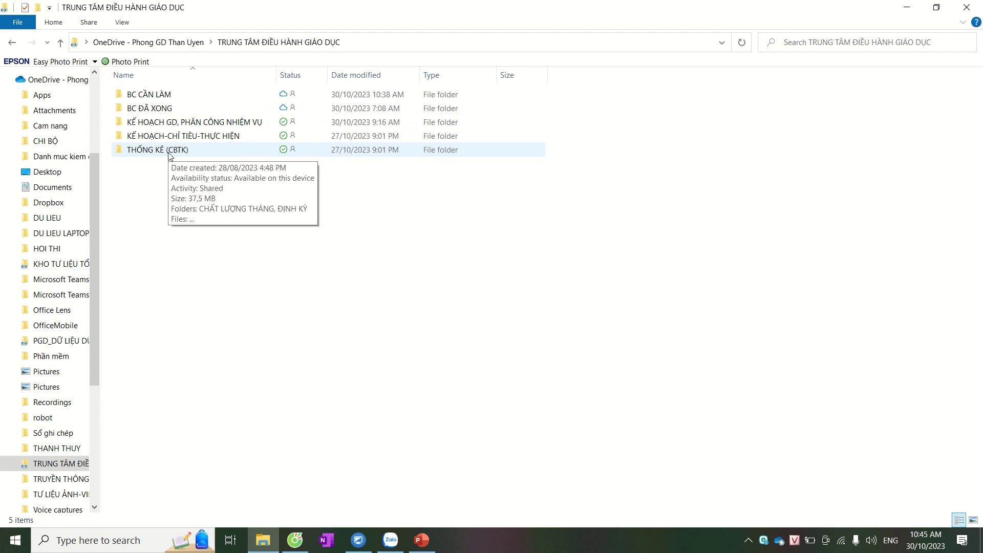
pyautogui.doubleClick(170, 153)
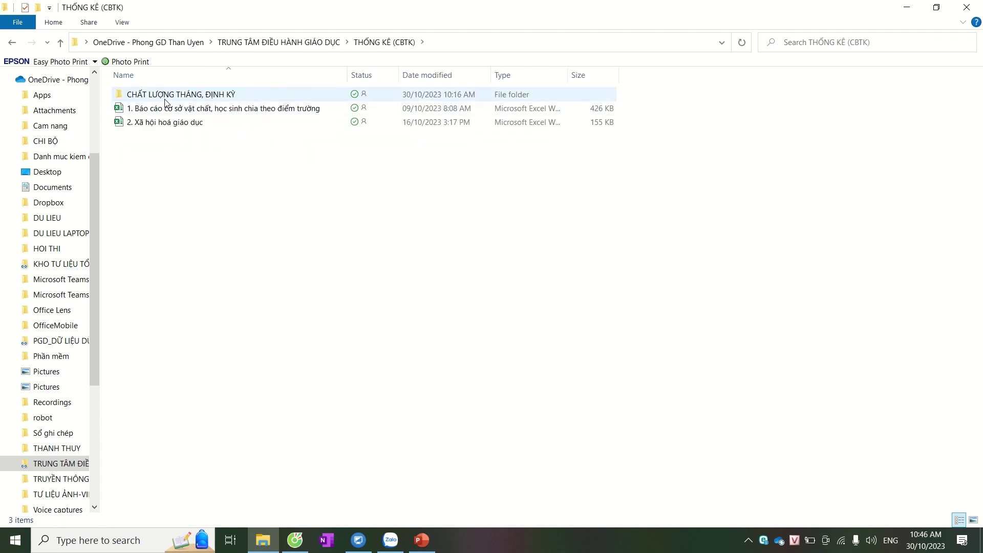
pyautogui.moveTo(165, 102)
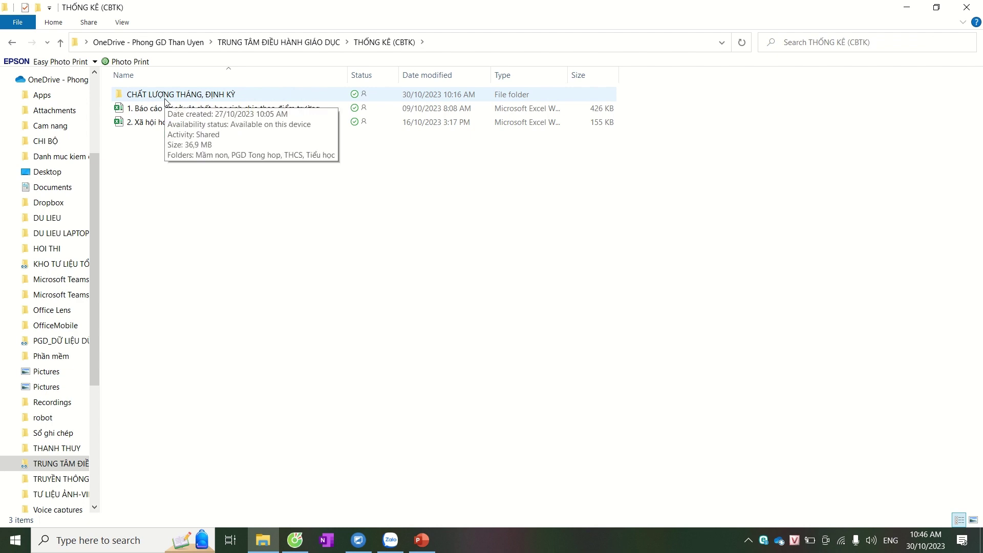
pyautogui.doubleClick(173, 99)
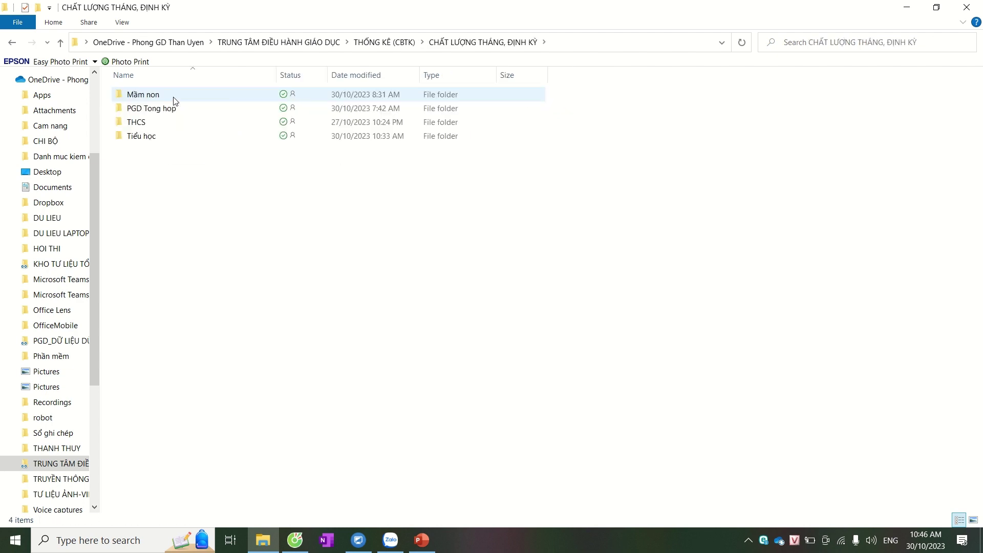
pyautogui.moveTo(160, 145)
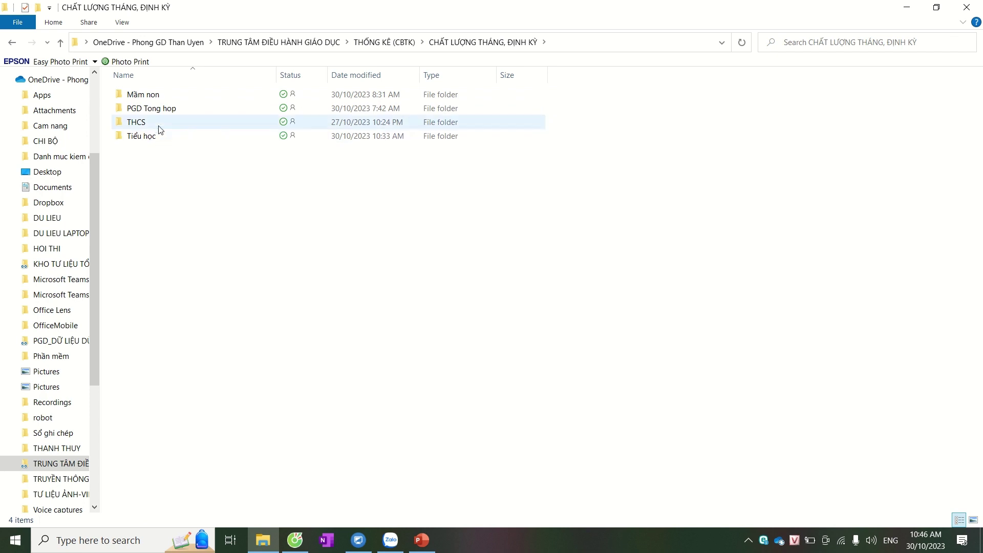
pyautogui.doubleClick(162, 125)
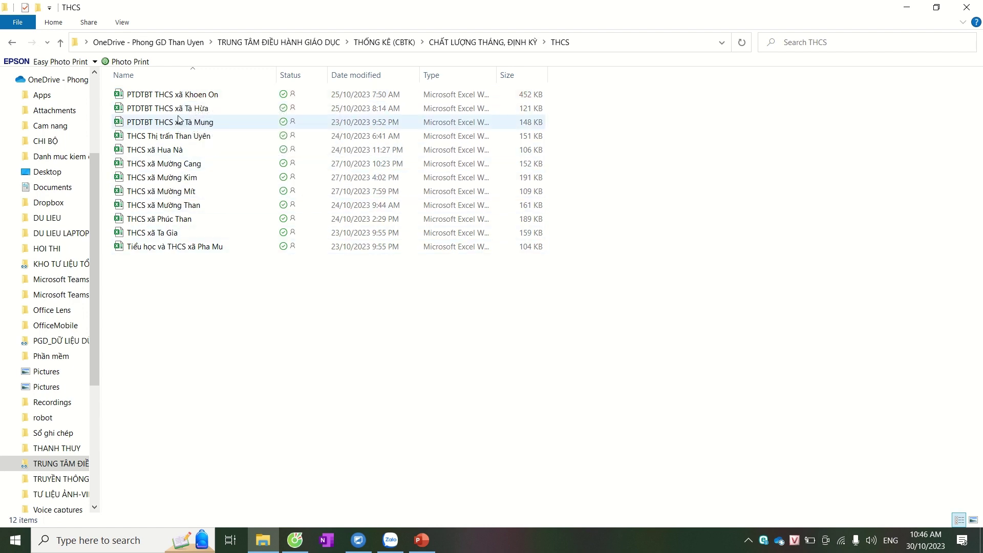
# - Open the PTDTBT THCS xã Khoen On workbook and show its Danh sách sheet
pyautogui.click(177, 99)
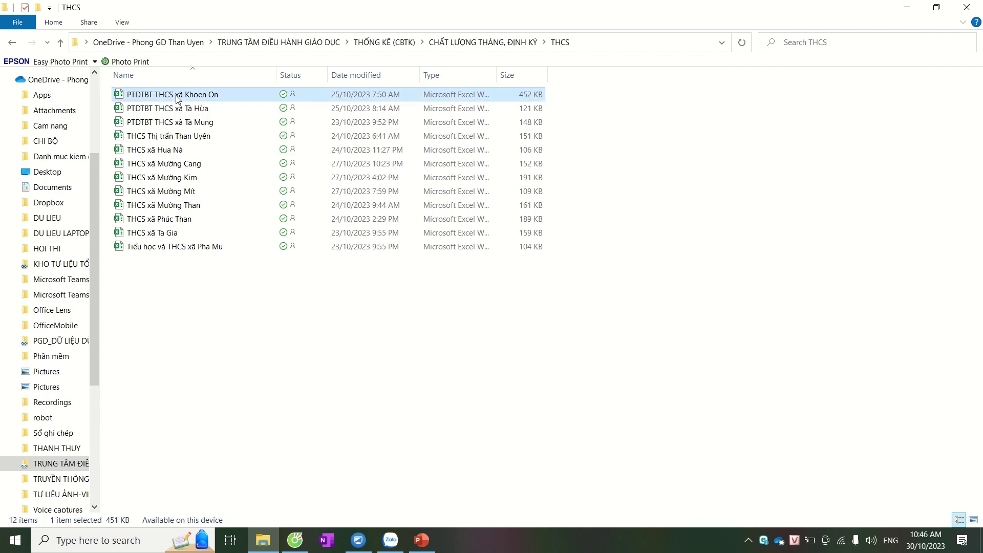
pyautogui.doubleClick(177, 99)
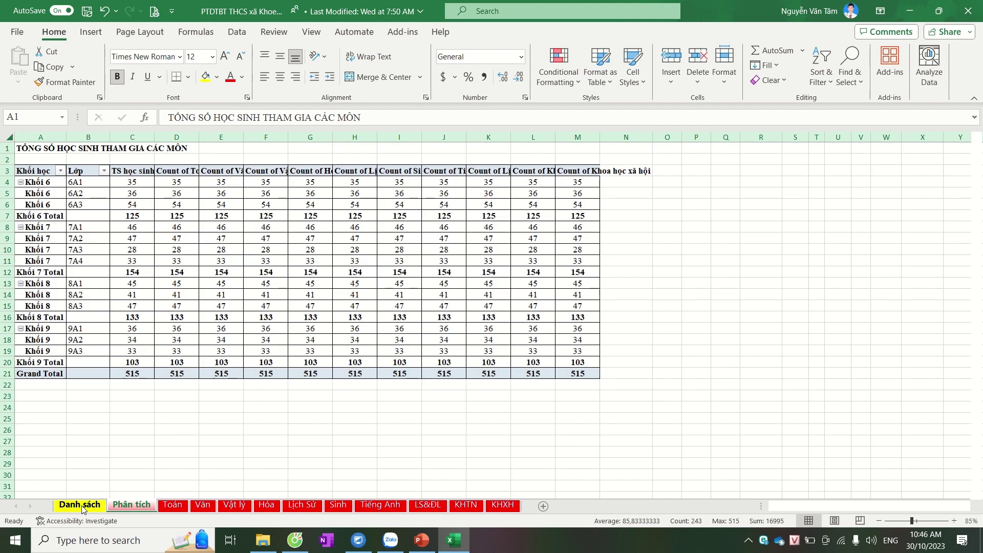
pyautogui.click(81, 505)
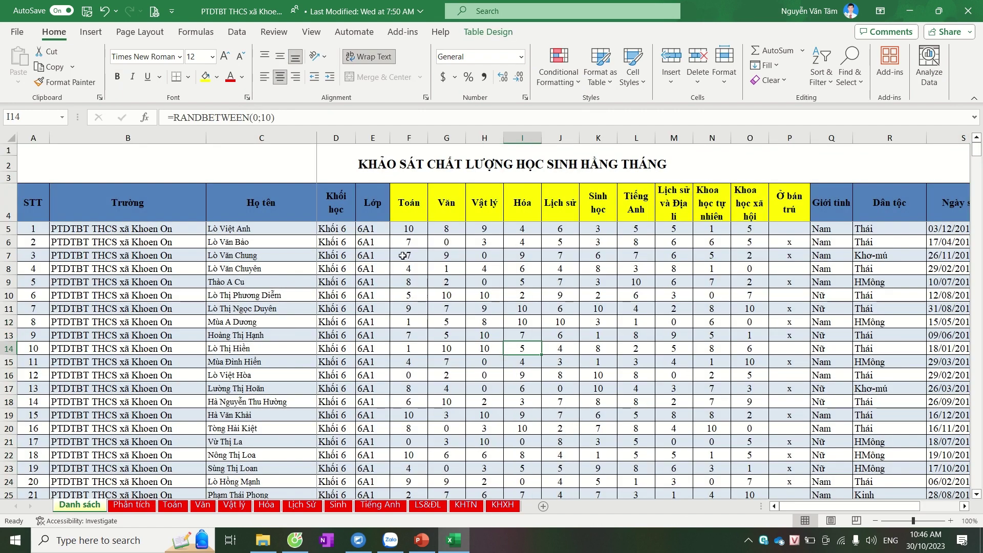
# - Examine the yellow subject score columns from Toán to Khoa học xã hội and the Ở bán trú column
pyautogui.click(412, 230)
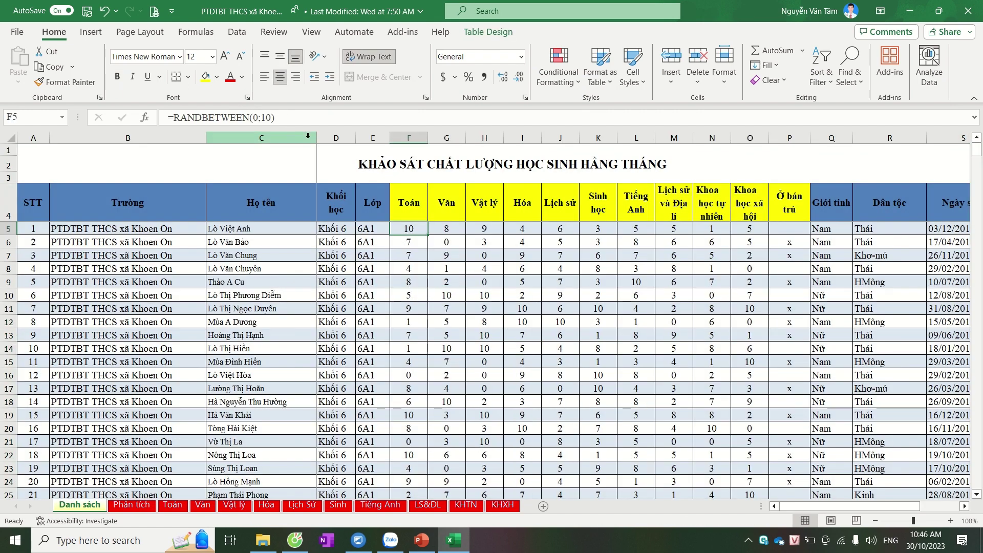
pyautogui.scroll(-3, 420, 245)
pyautogui.scroll(3, 426, 253)
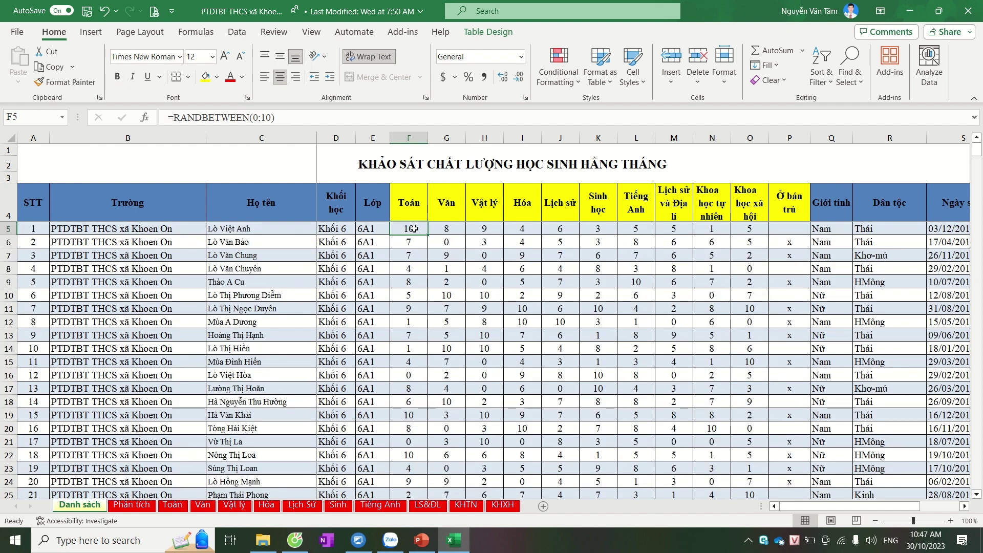
pyautogui.moveTo(414, 228); pyautogui.dragTo(717, 259)
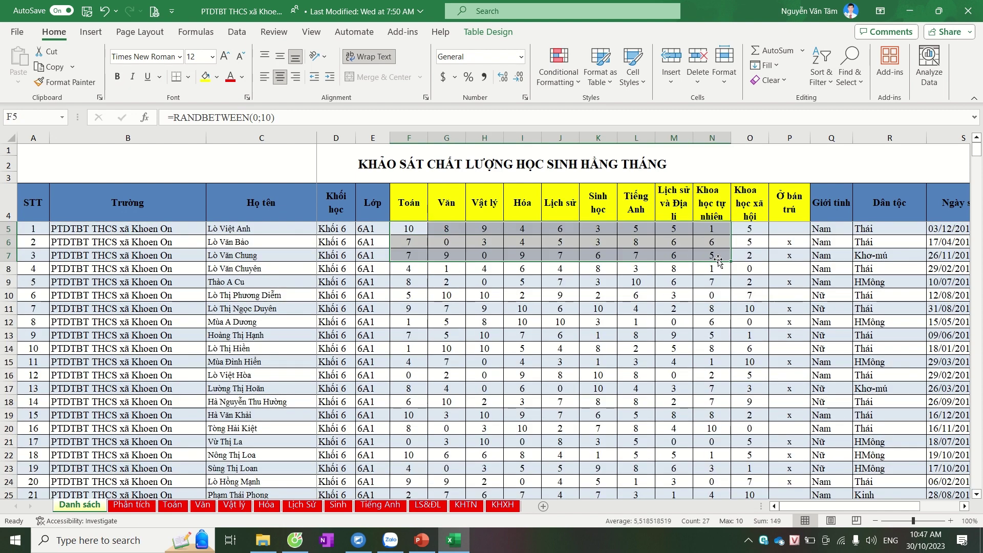
pyautogui.click(679, 209)
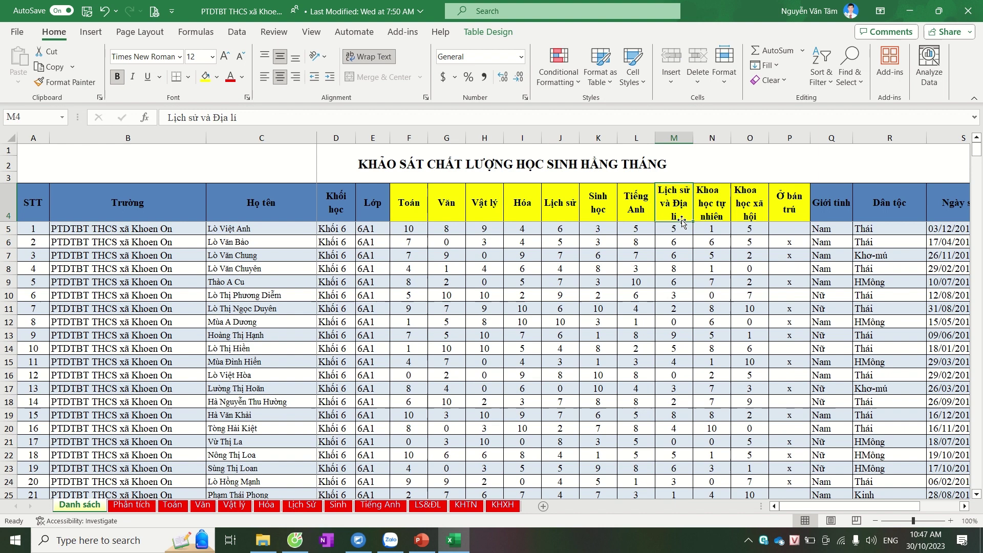
pyautogui.click(708, 209)
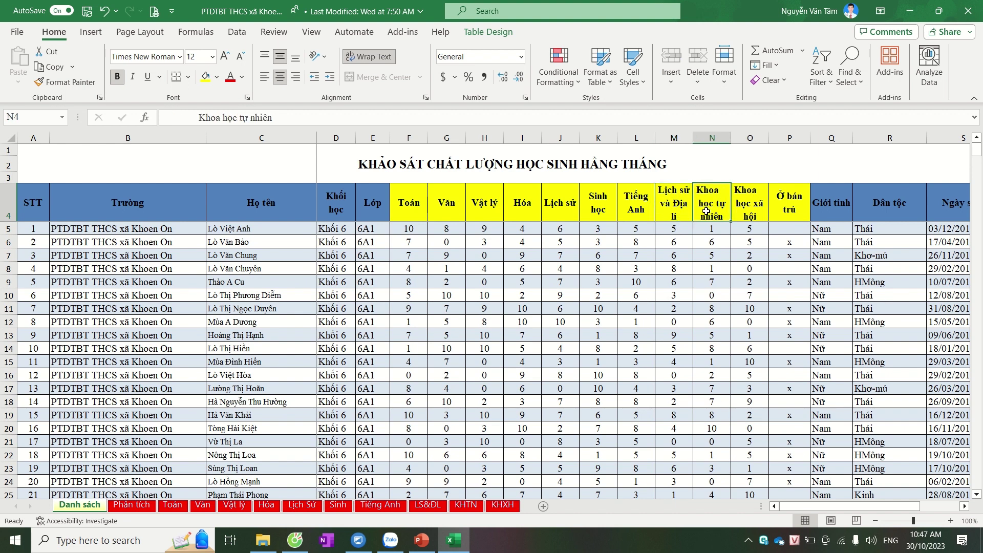
pyautogui.click(747, 213)
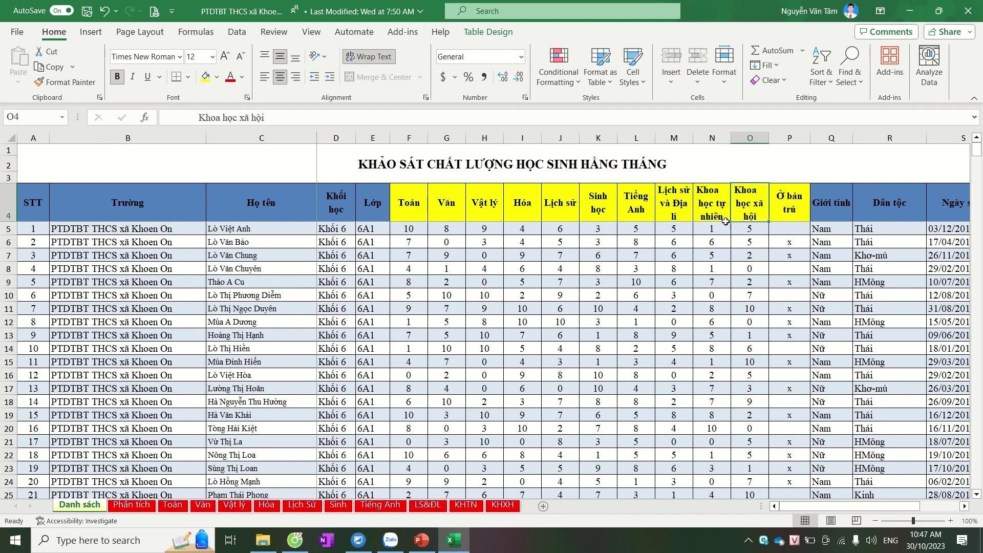
pyautogui.click(789, 209)
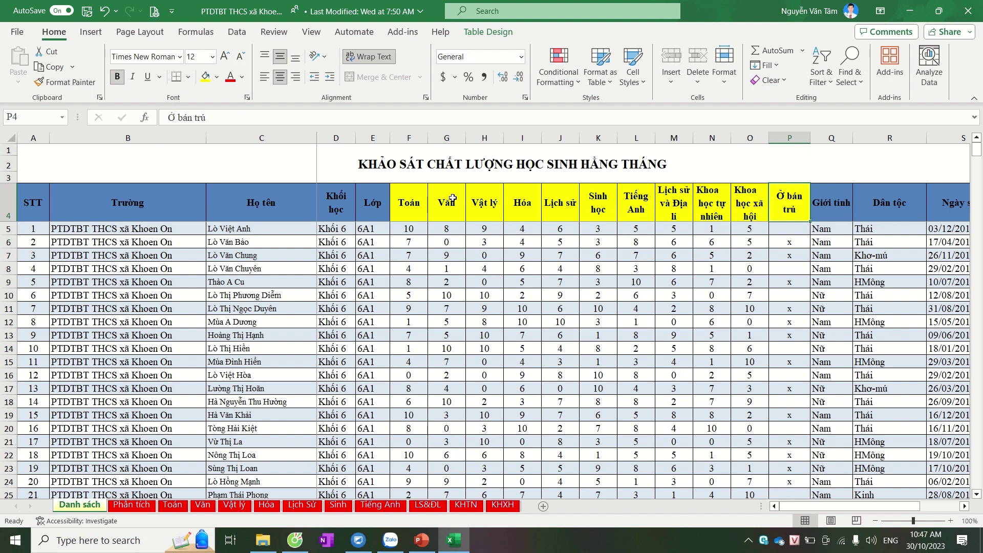
pyautogui.moveTo(419, 201); pyautogui.dragTo(789, 205)
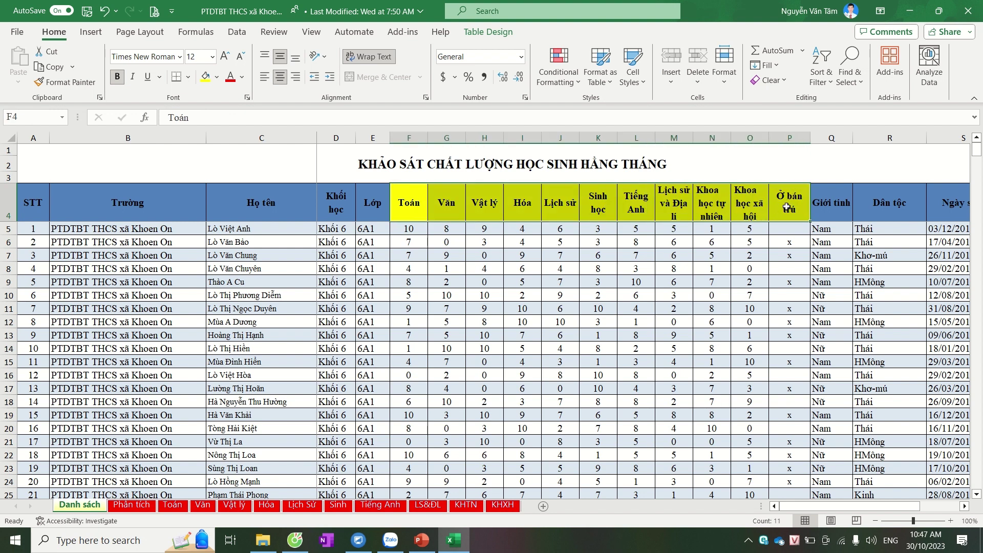
pyautogui.click(612, 243)
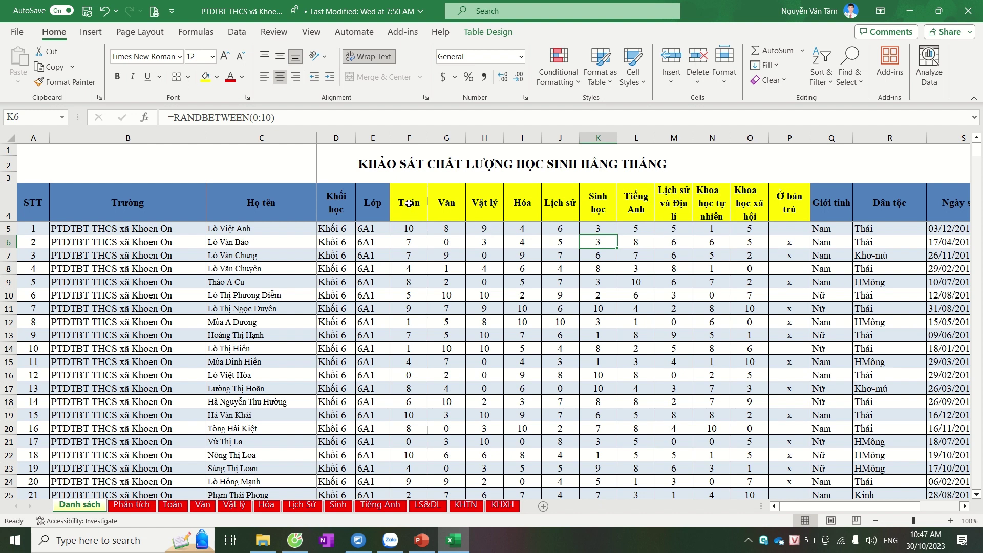
pyautogui.moveTo(409, 203); pyautogui.dragTo(443, 199)
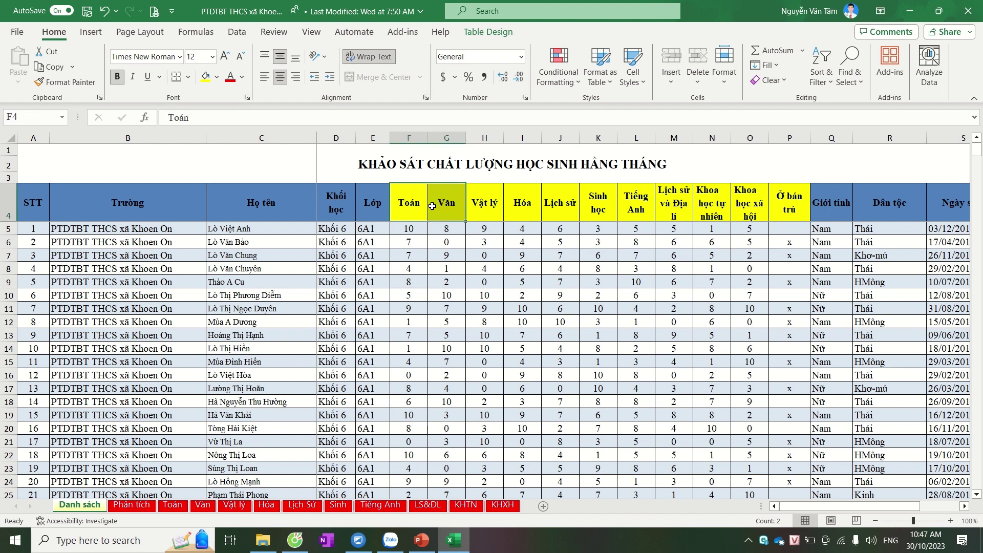
pyautogui.click(442, 200)
pyautogui.click(635, 220)
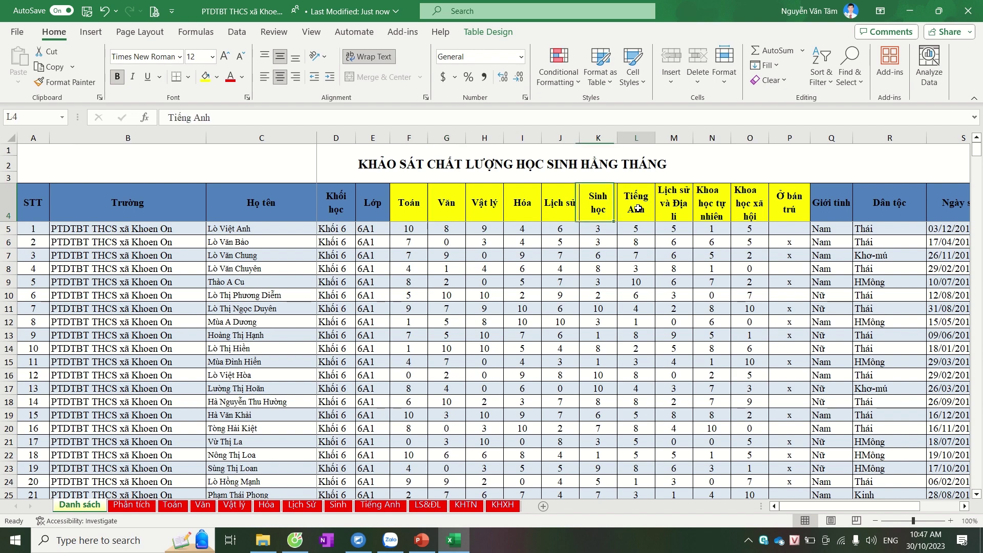
# - Look through the student rows and the remaining columns of the monthly quality survey list
pyautogui.scroll(-3, 723, 394)
pyautogui.scroll(3, 723, 394)
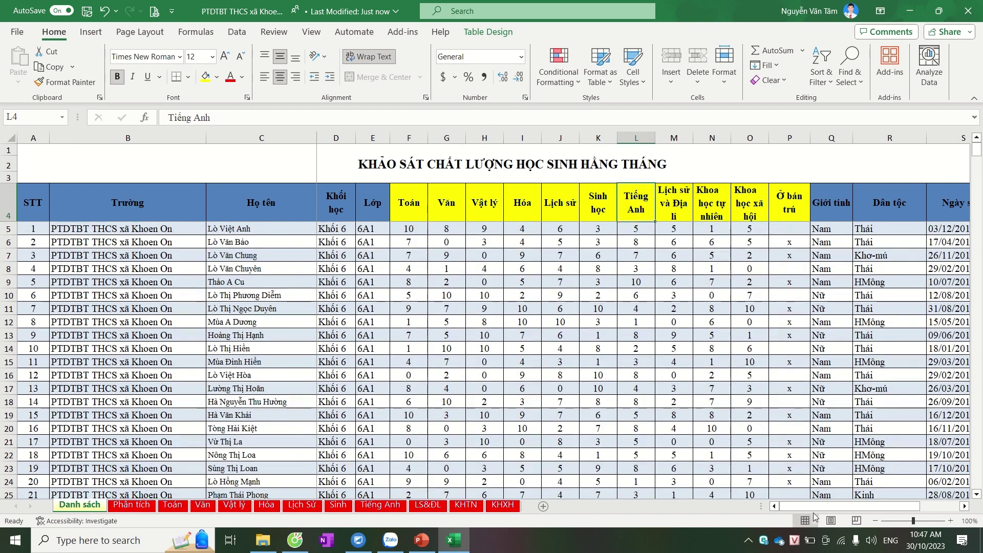
pyautogui.hscroll(3, 724, 441)
pyautogui.hscroll(-3, 725, 481)
pyautogui.scroll(-1, 283, 310)
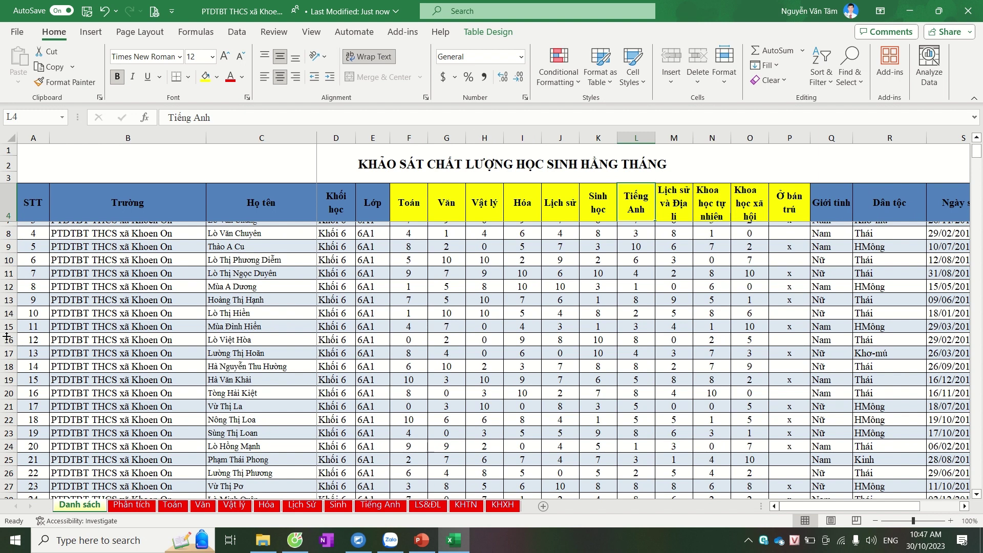
pyautogui.scroll(1, 333, 379)
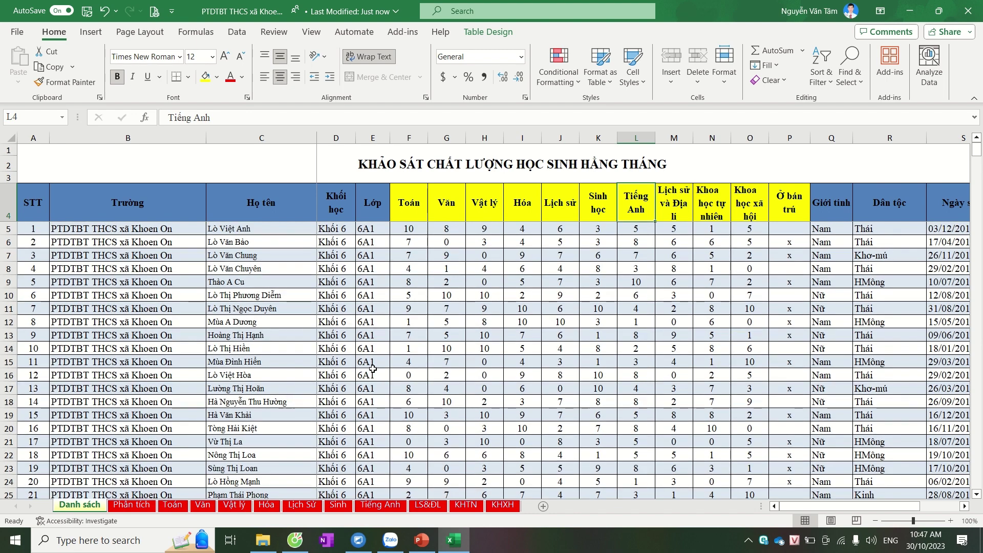
pyautogui.scroll(-3, 276, 356)
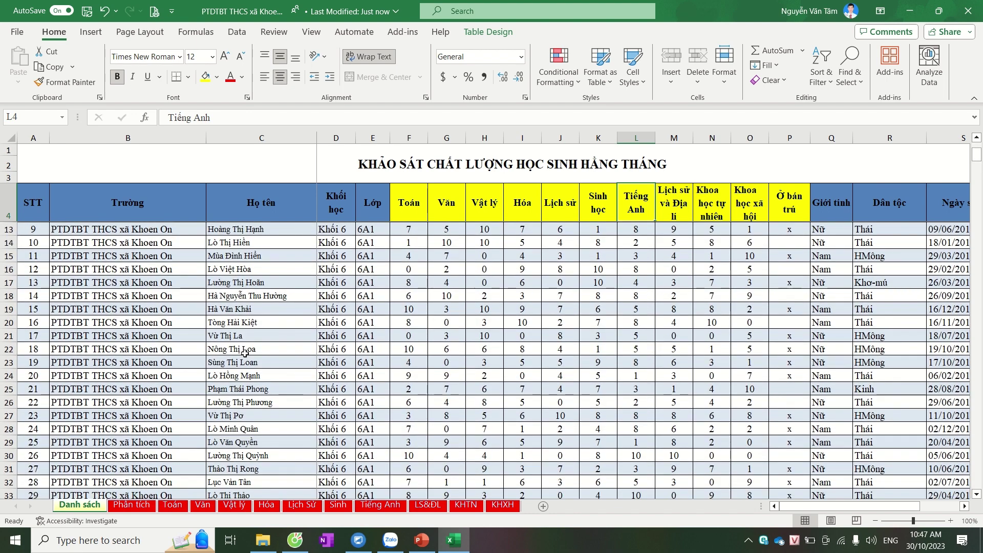
pyautogui.scroll(-3, 241, 348)
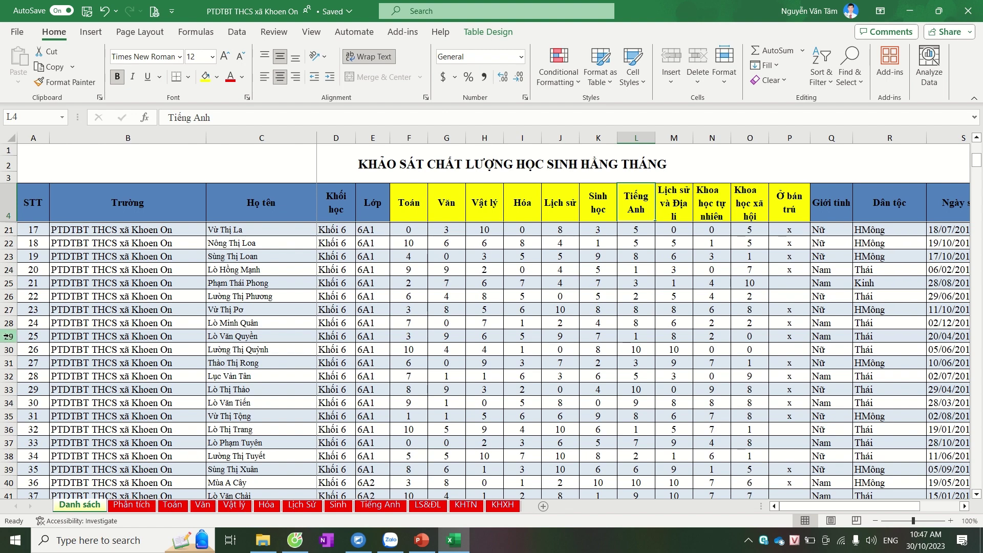
# - Insert a blank row at row 29 of the student list and delete that row again
pyautogui.click(10, 336)
pyautogui.rightClick(10, 335)
pyautogui.click(43, 193)
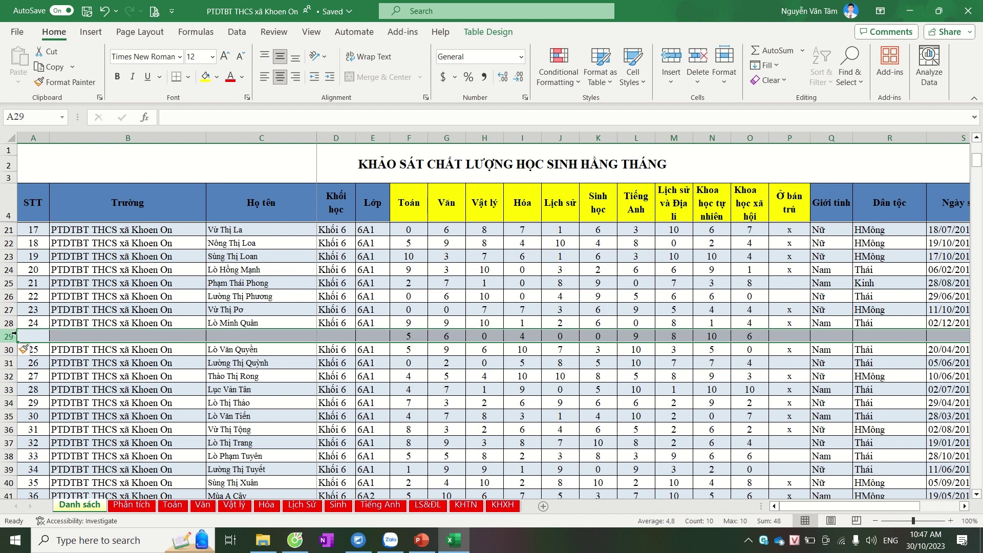
pyautogui.rightClick(10, 336)
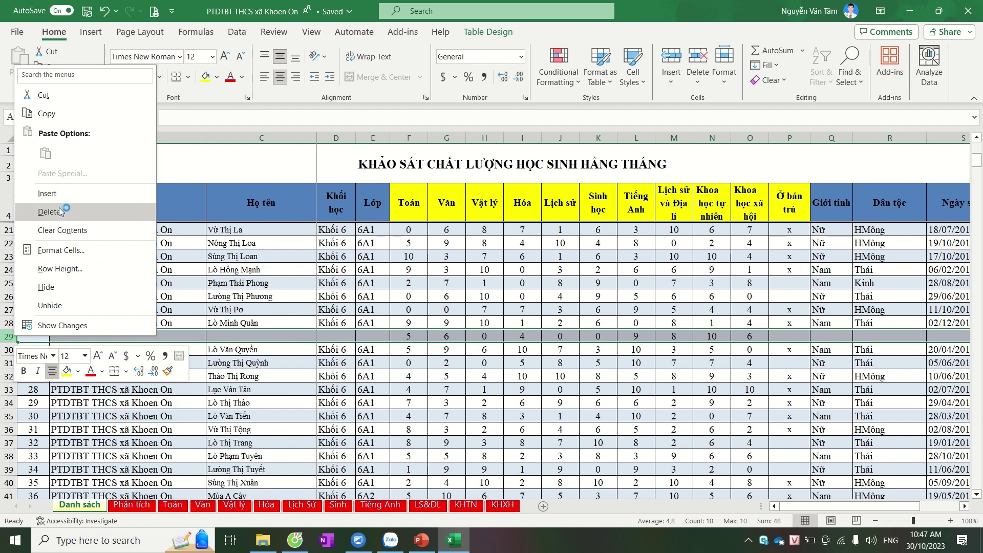
pyautogui.click(56, 210)
pyautogui.click(543, 307)
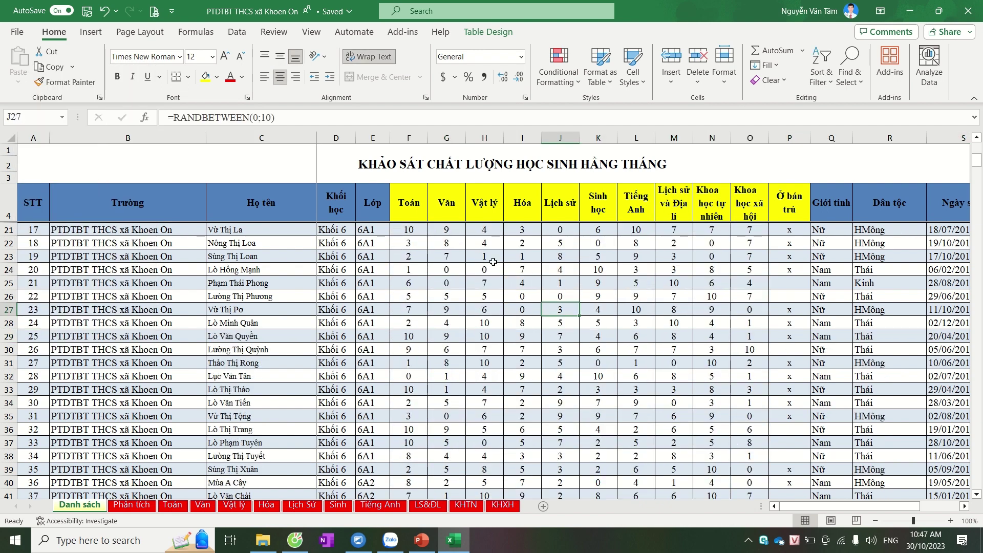
# - Review the subject scores in range F22:O33 and the student rows below them
pyautogui.moveTo(423, 246); pyautogui.dragTo(757, 391)
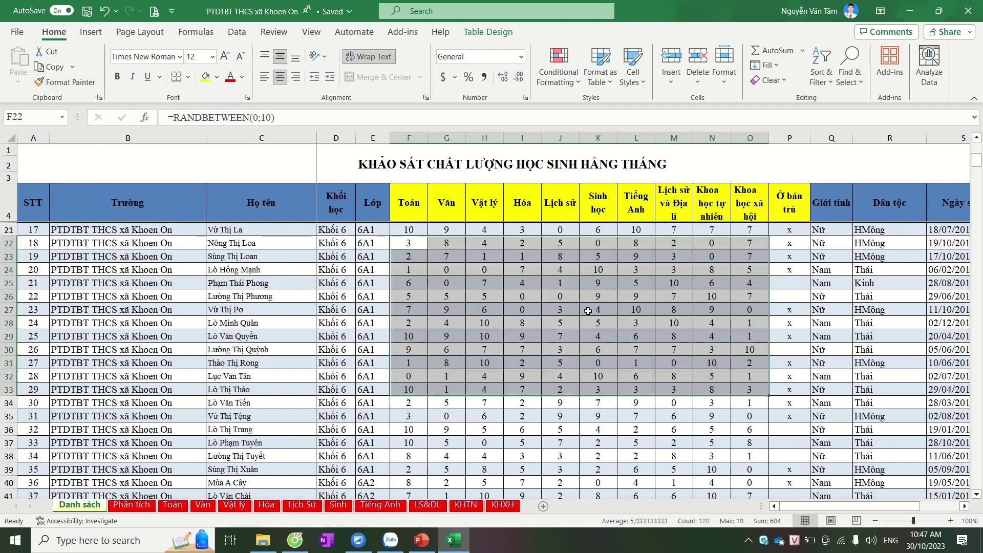
pyautogui.click(589, 308)
pyautogui.scroll(-5, 533, 302)
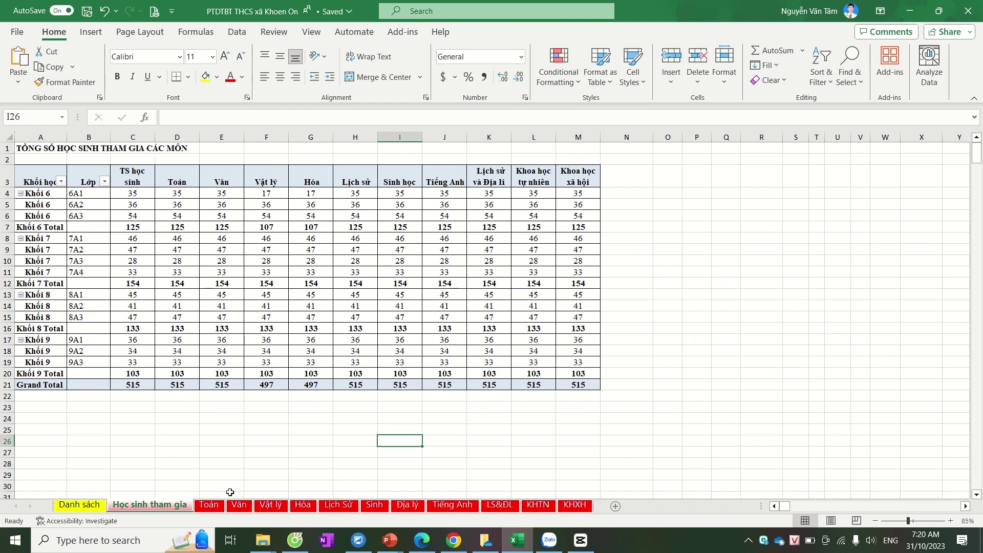
# - Examine the pivot table of participating students by grade, class and subject on the Học sinh tham gia sheet
pyautogui.scroll(-1, 148, 489)
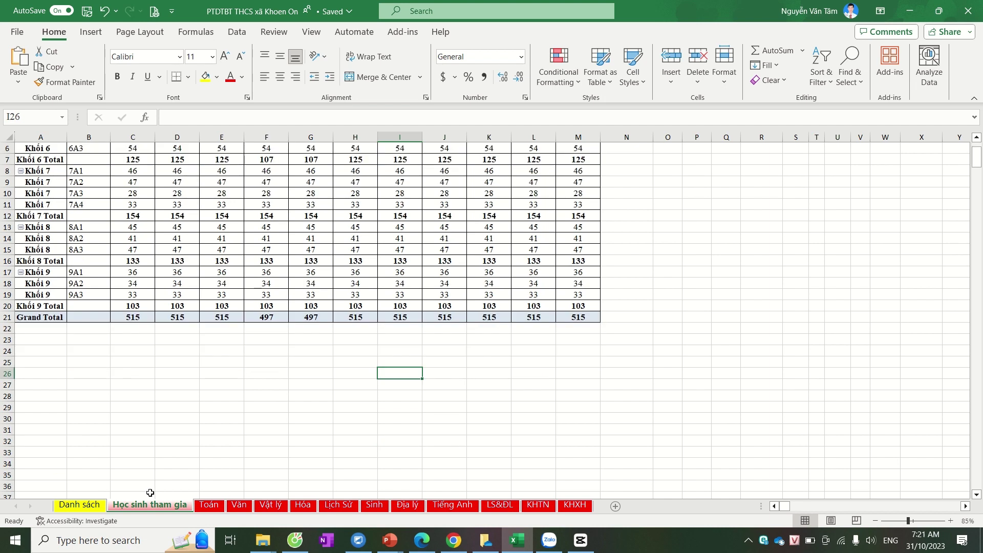
pyautogui.scroll(1, 169, 466)
pyautogui.moveTo(189, 259)
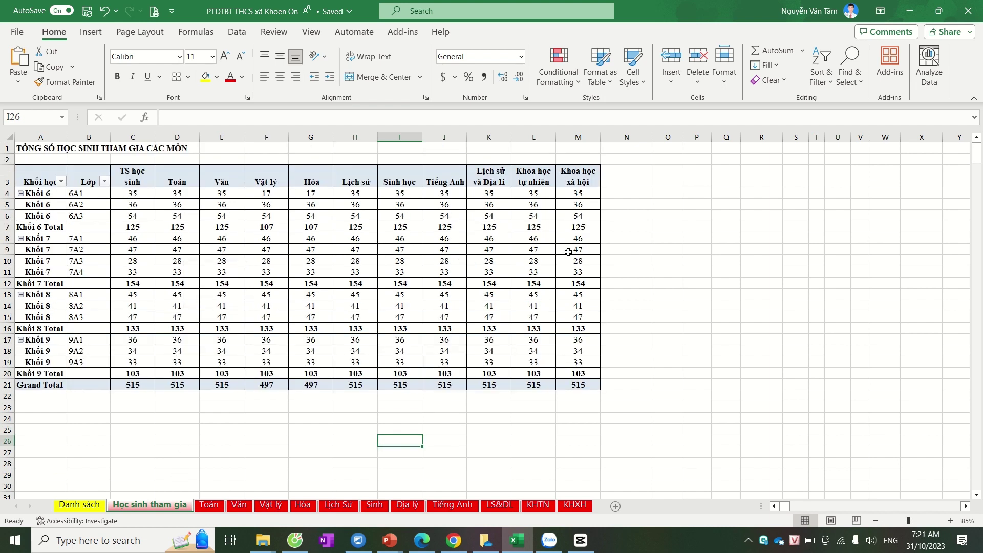
pyautogui.click(179, 291)
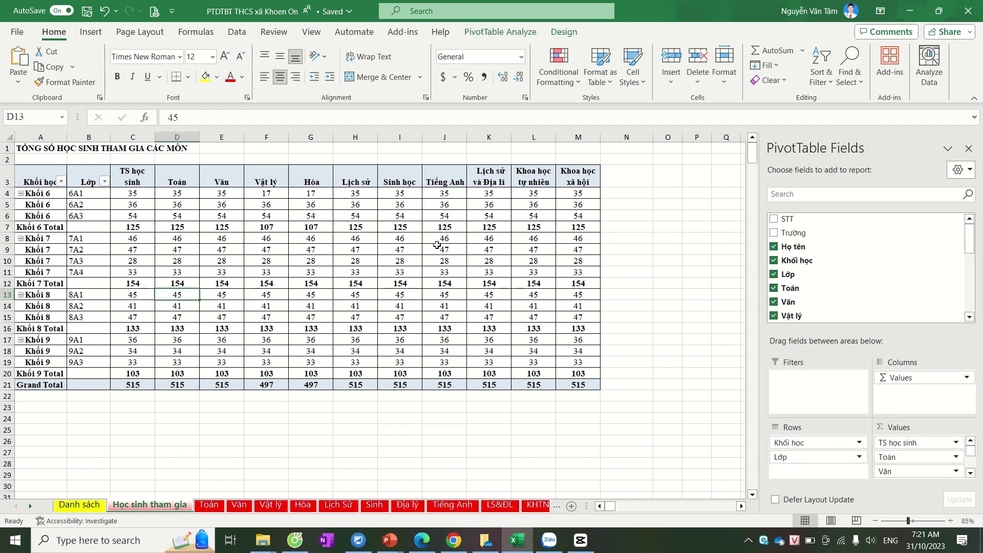
# - Browse the subject pivot table sheets one after another, starting with Toán and Văn
pyautogui.click(210, 505)
pyautogui.click(239, 506)
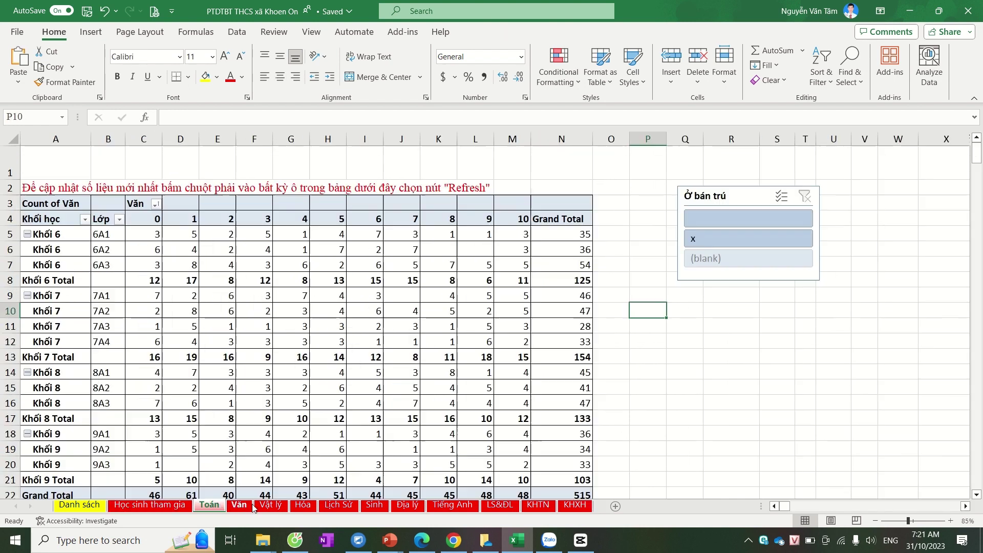
pyautogui.click(302, 505)
pyautogui.hotkey('ctrl', 'pagedown')
pyautogui.hotkey('ctrl', 'pagedown')
pyautogui.hotkey('ctrl', 'pagedown')
pyautogui.hotkey('ctrl', 'pagedown')
pyautogui.hotkey('ctrl', 'pagedown')
pyautogui.hotkey('ctrl', 'pagedown')
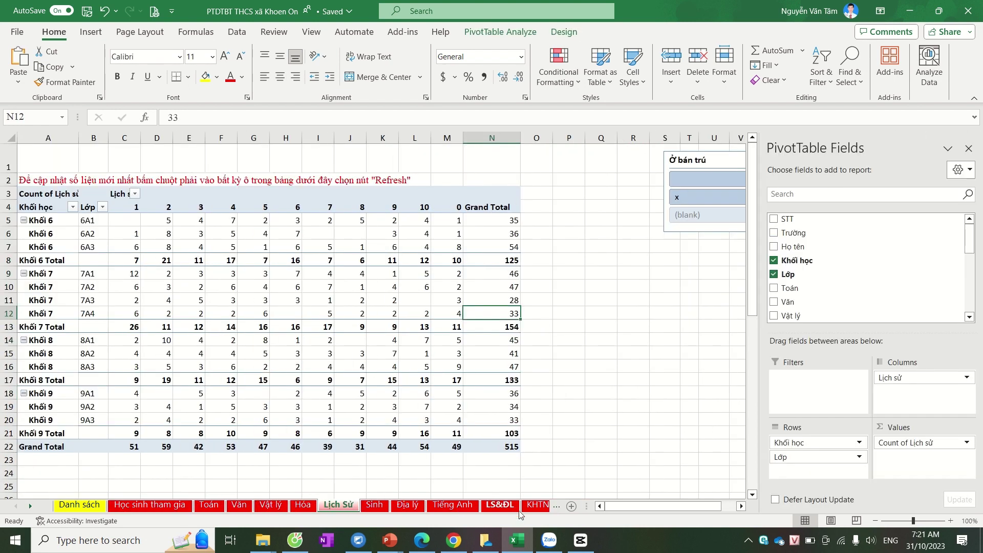
# - Refresh the pivot table of participating students on the Học sinh tham gia sheet and look over its rows
pyautogui.click(77, 508)
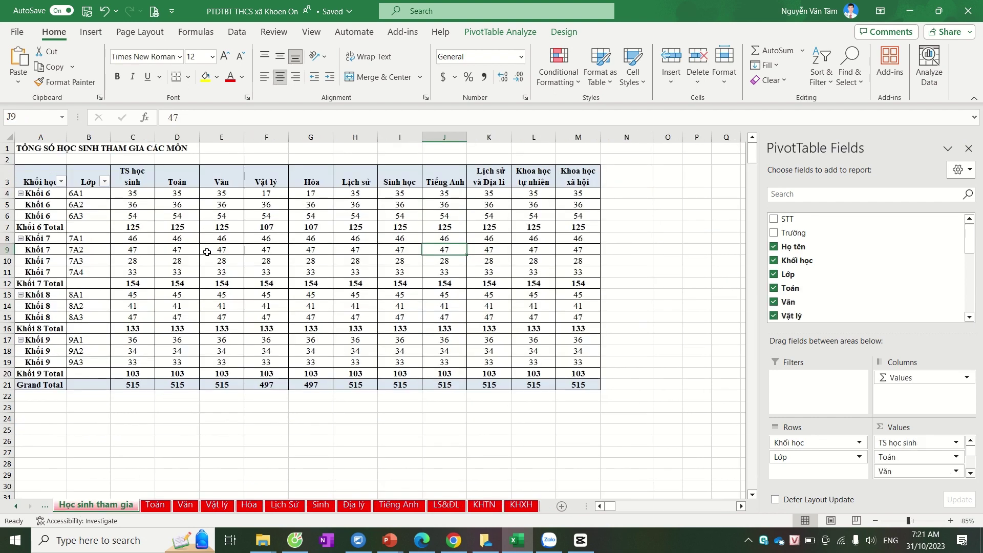
pyautogui.rightClick(278, 213)
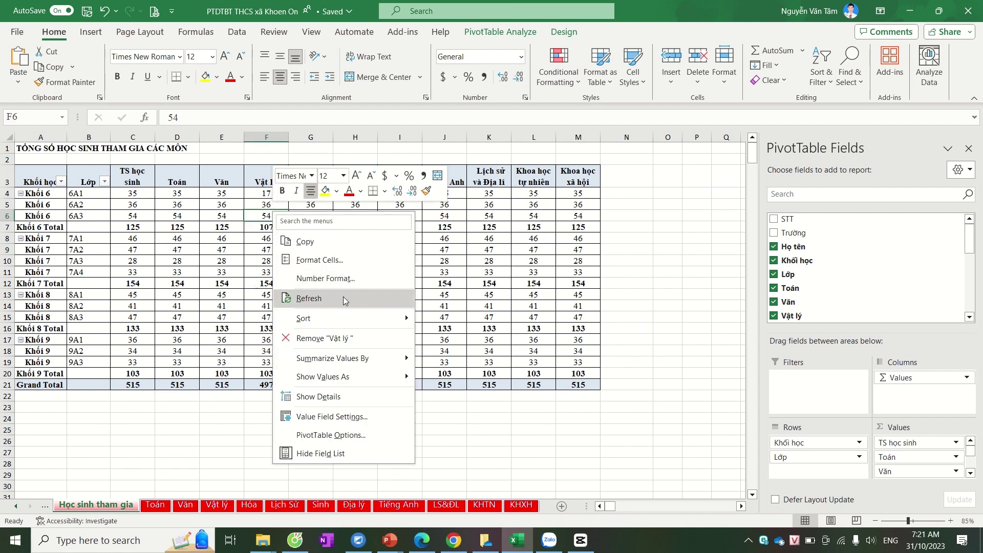
pyautogui.click(309, 299)
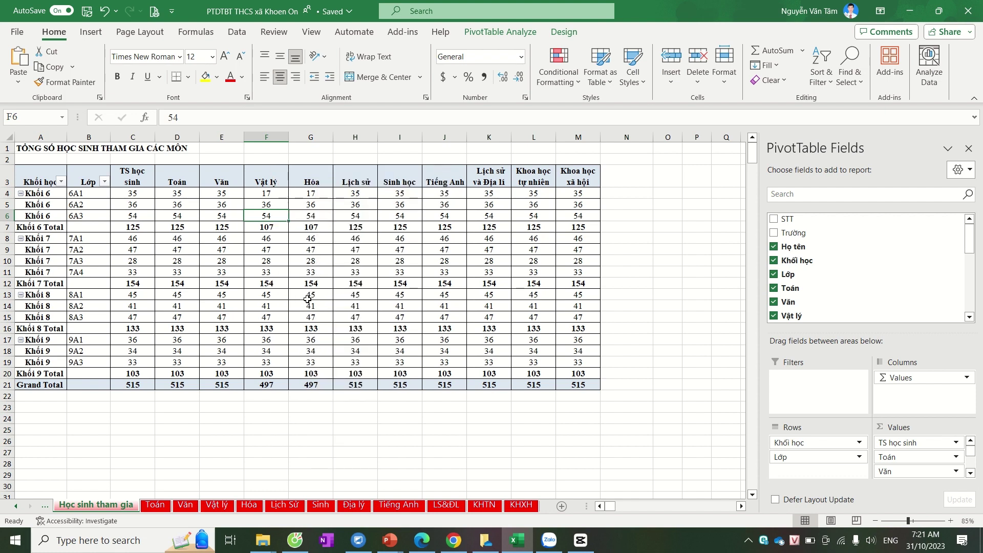
pyautogui.scroll(-1, 287, 292)
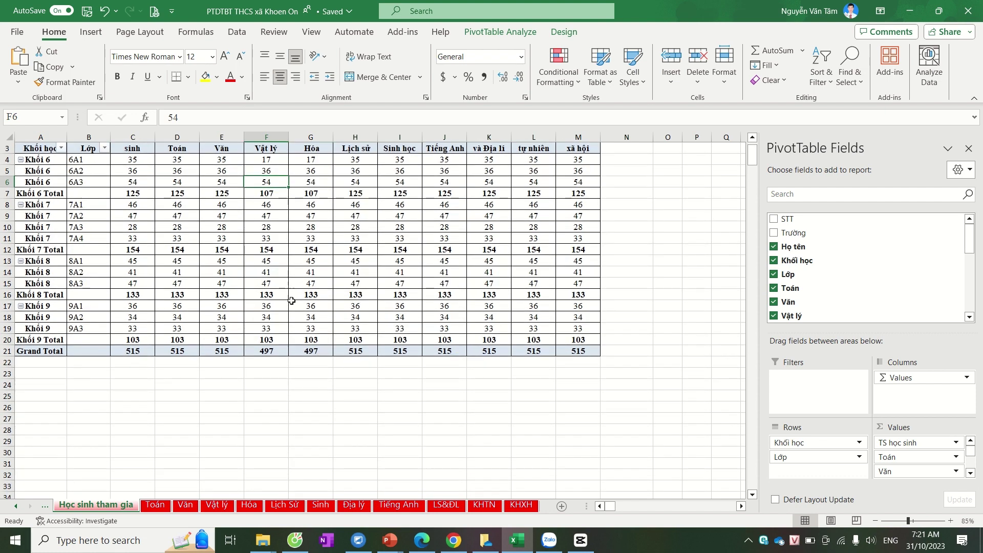
pyautogui.scroll(1, 279, 310)
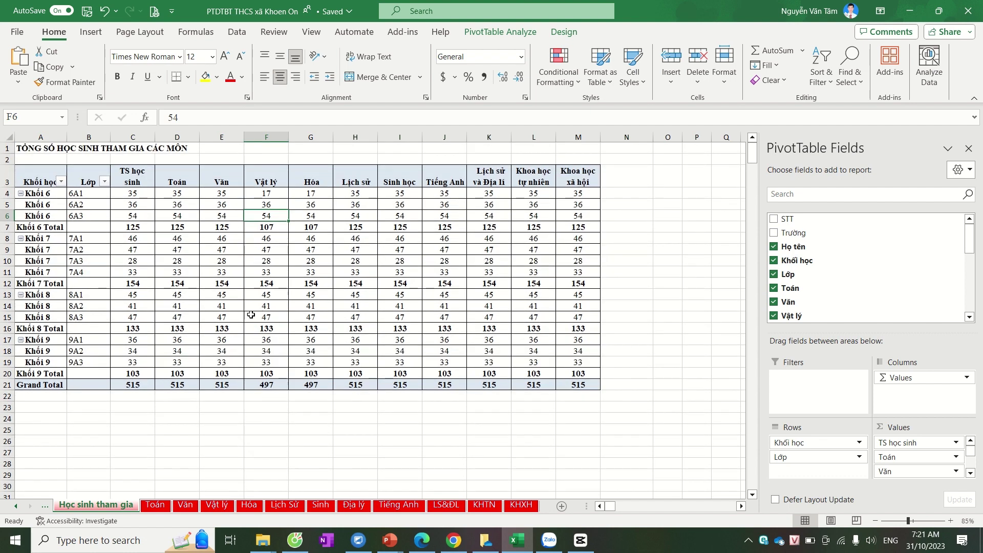
# - Look briefly at the Toán and Văn pivot sheets and return to the Học sinh tham gia sheet
pyautogui.click(155, 504)
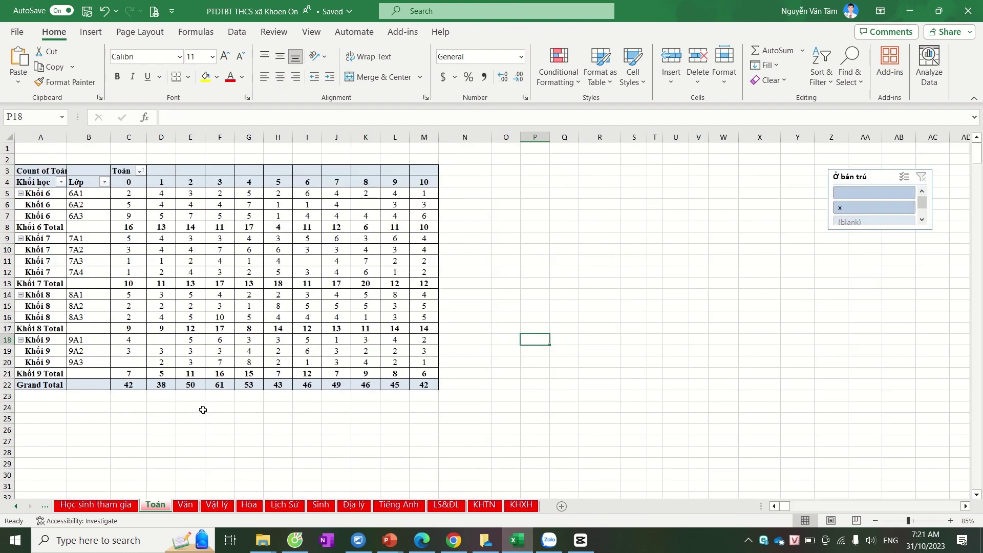
pyautogui.click(184, 505)
pyautogui.hotkey('ctrl', 'pagedown')
pyautogui.click(96, 505)
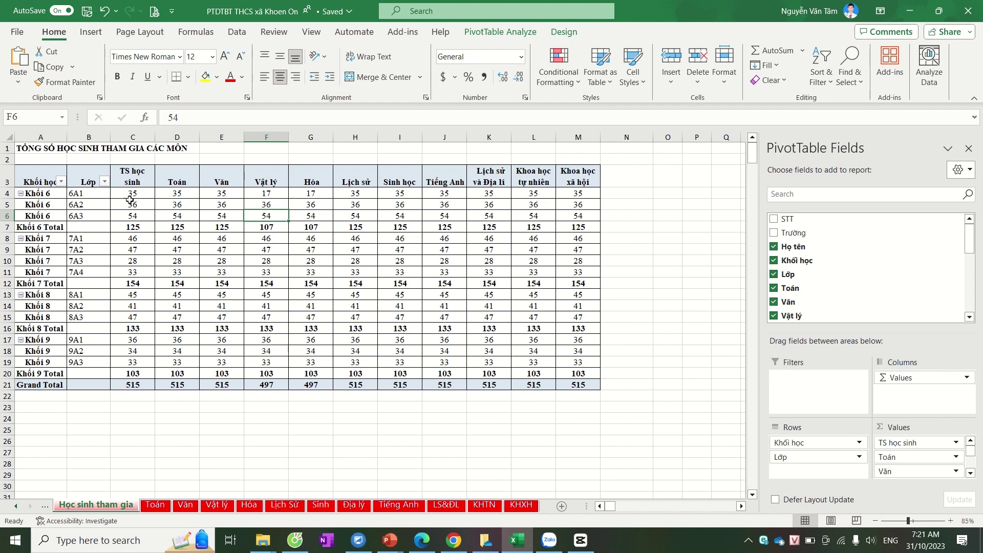
# - Compare the TS học sinh column with the grand totals of each subject, ending on the Vật lý total
pyautogui.click(132, 137)
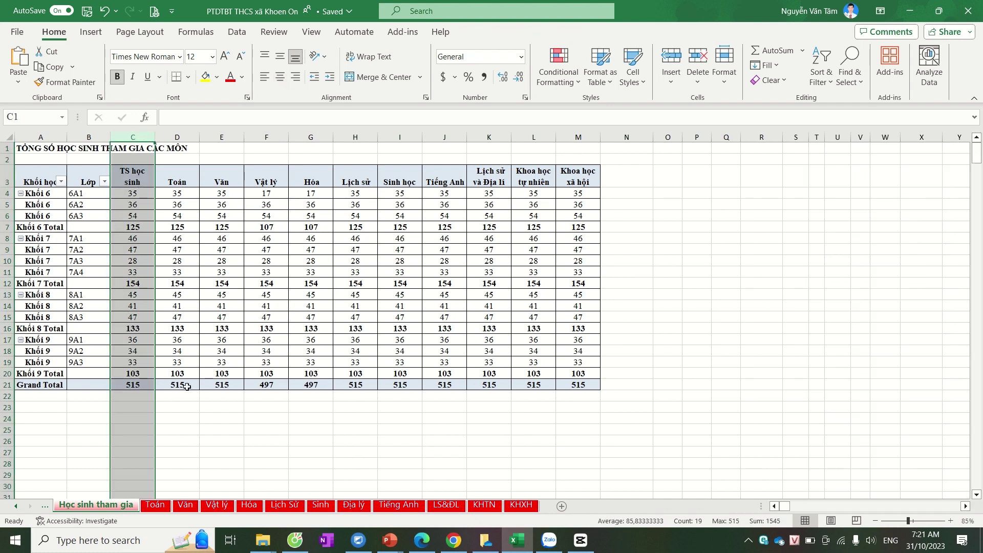
pyautogui.moveTo(186, 386); pyautogui.dragTo(565, 384)
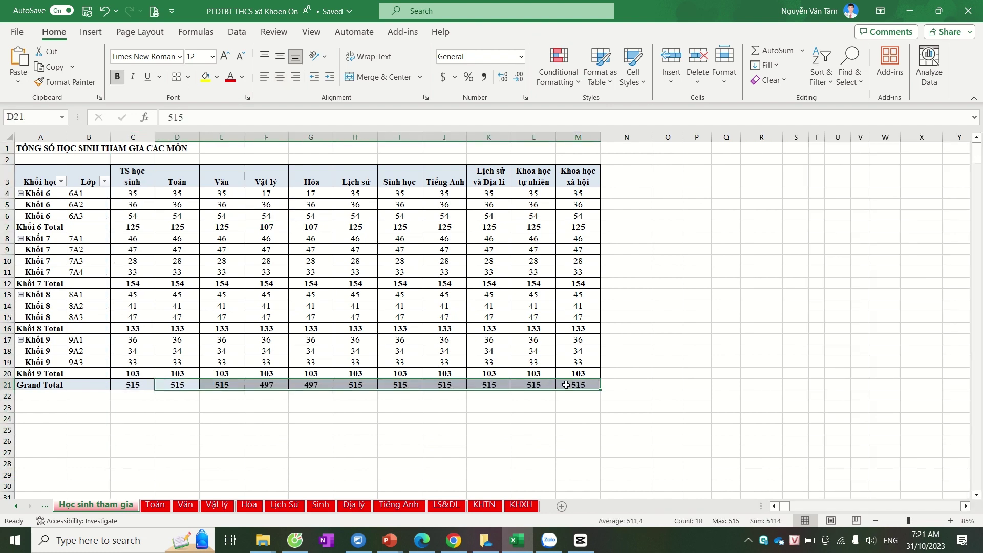
pyautogui.click(355, 275)
pyautogui.click(356, 305)
pyautogui.click(357, 328)
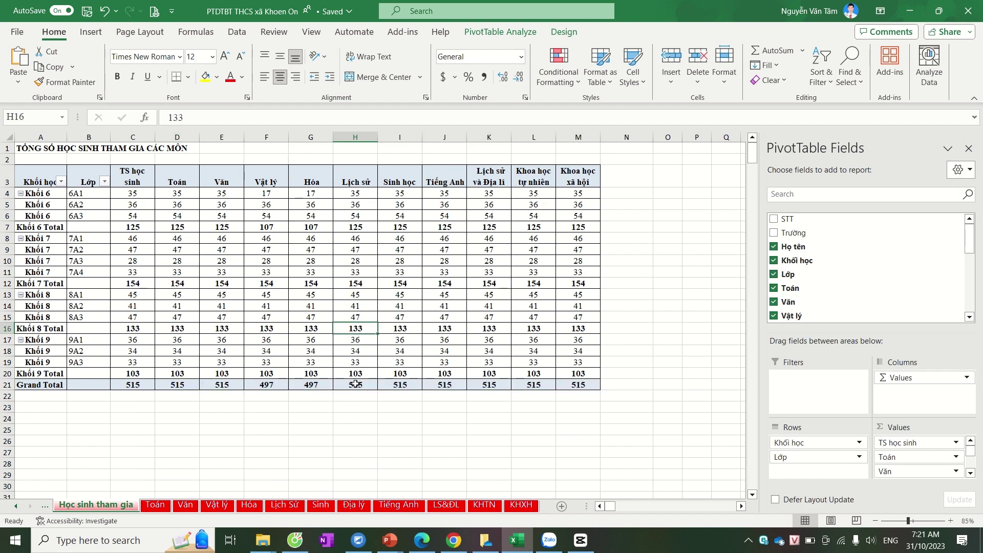
pyautogui.click(355, 383)
pyautogui.click(415, 382)
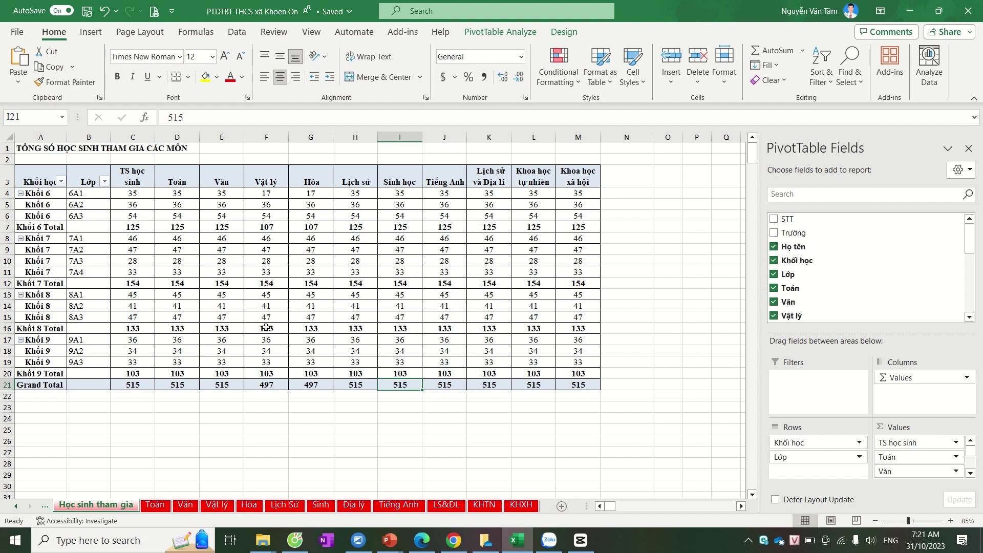
pyautogui.click(314, 384)
pyautogui.click(267, 385)
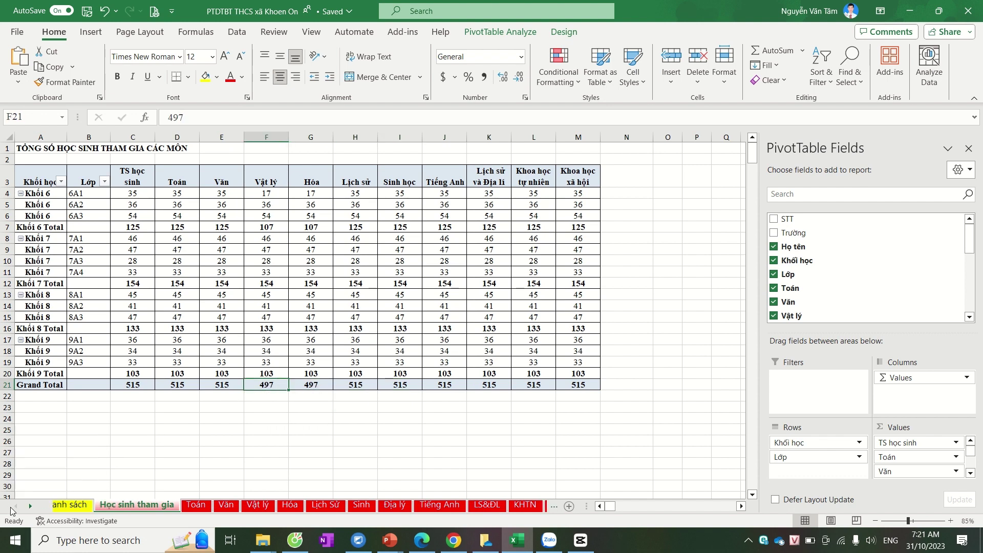
# - Check the blank Vật lý and Hóa scores in H5:I22 of the Danh sách sheet and return to Học sinh tham gia
pyautogui.click(14, 506)
pyautogui.click(80, 505)
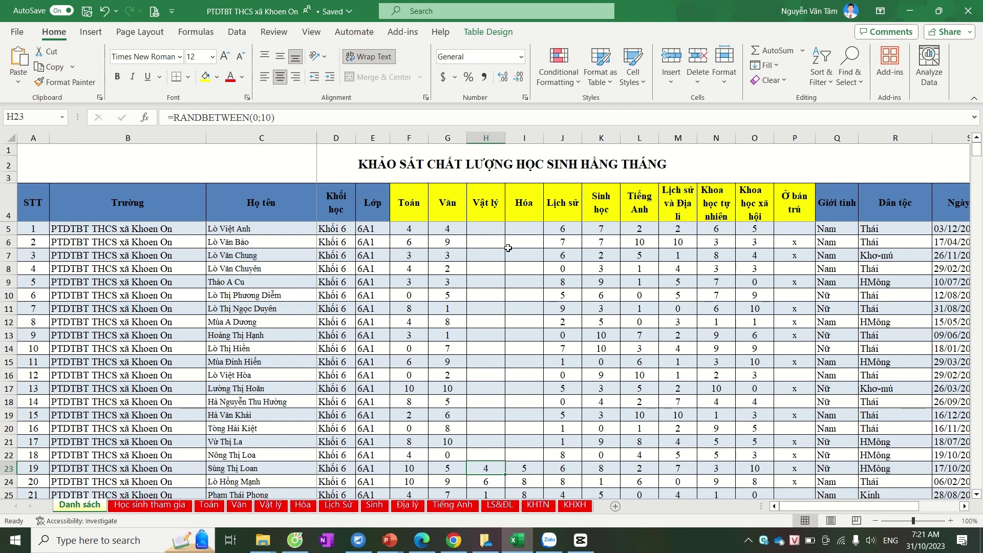
pyautogui.moveTo(496, 232); pyautogui.dragTo(524, 455)
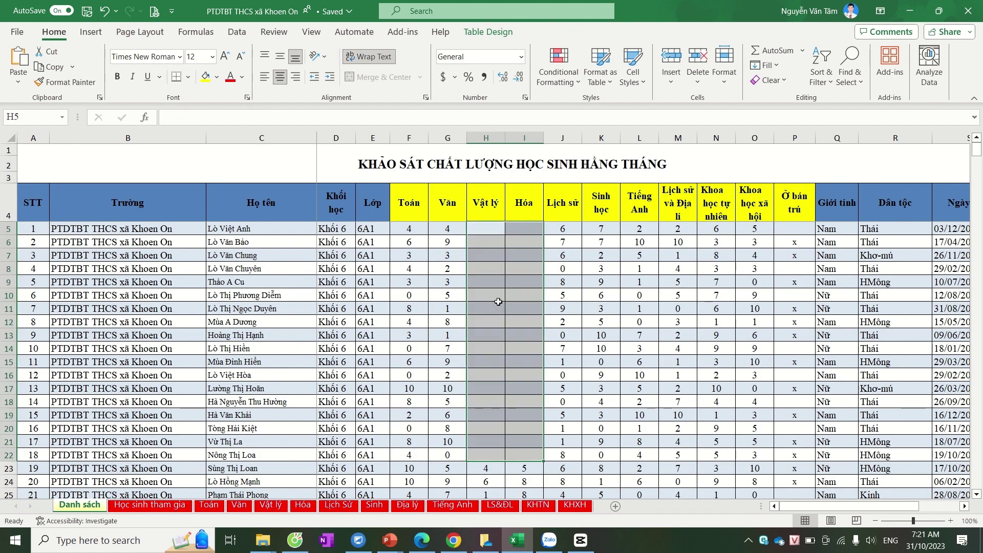
pyautogui.scroll(-2, 512, 260)
pyautogui.scroll(2, 507, 266)
pyautogui.click(149, 505)
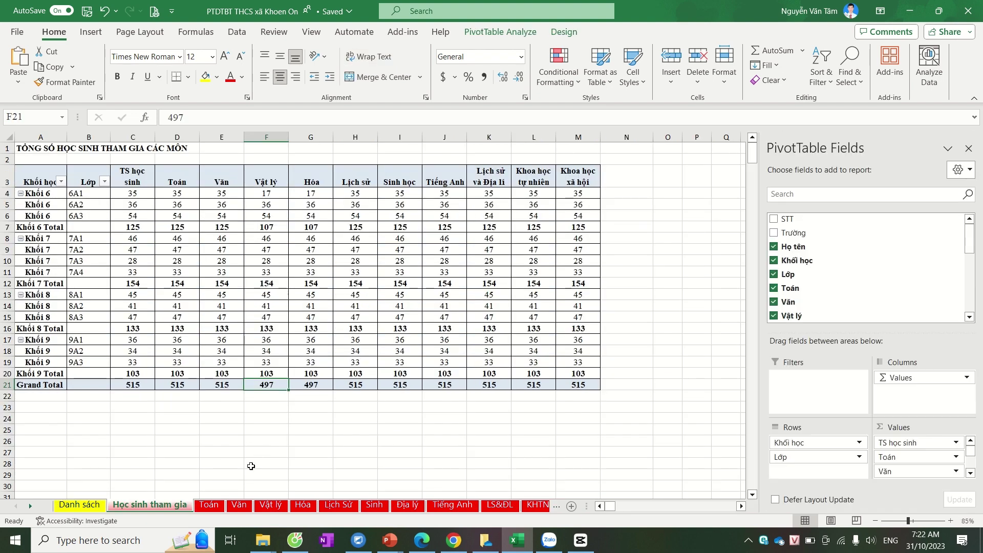
# - Examine the Toán pivot table and its score headings from 0 to 10 in row 4
pyautogui.click(209, 504)
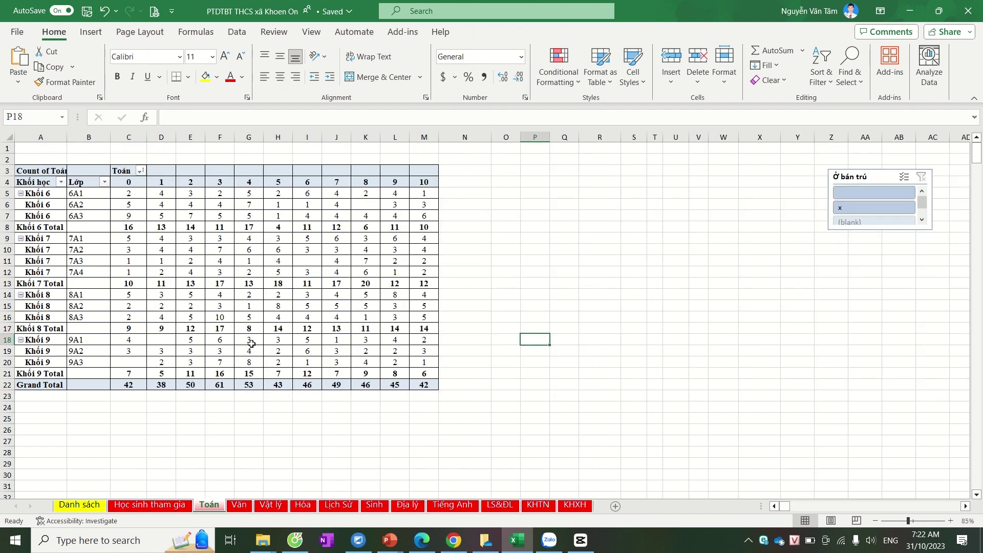
pyautogui.moveTo(264, 378)
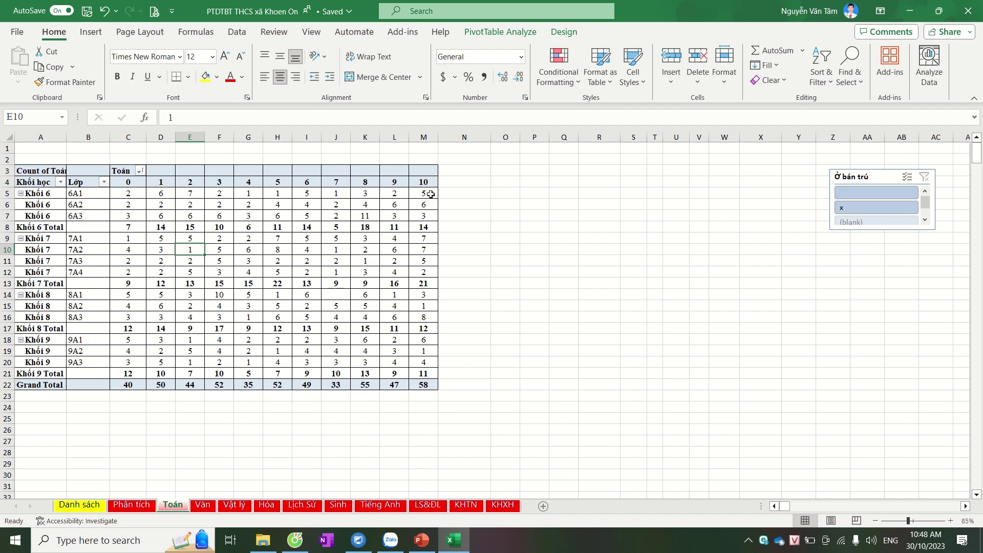
pyautogui.scroll(-1, 296, 258)
pyautogui.scroll(1, 296, 258)
pyautogui.moveTo(120, 187); pyautogui.dragTo(418, 180)
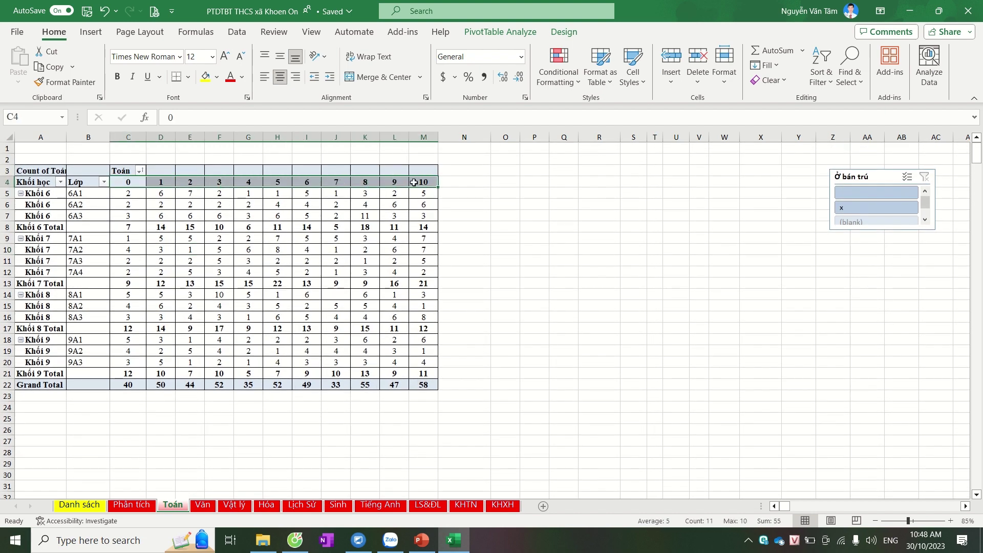
# - Examine the Văn pivot table, including the Grand Total column N and the overall total in N22
pyautogui.click(203, 503)
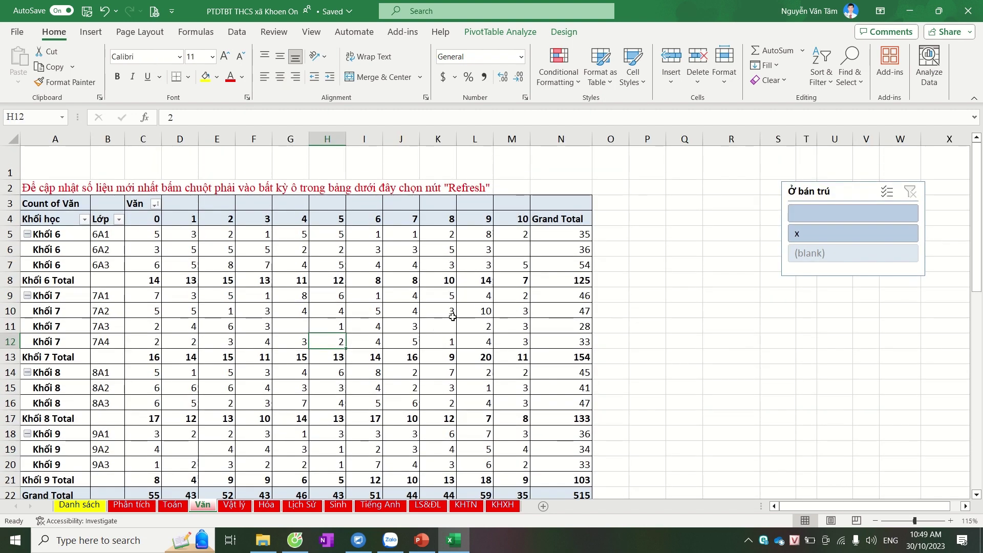
pyautogui.scroll(-1, 461, 318)
pyautogui.moveTo(480, 311)
pyautogui.scroll(1, 511, 275)
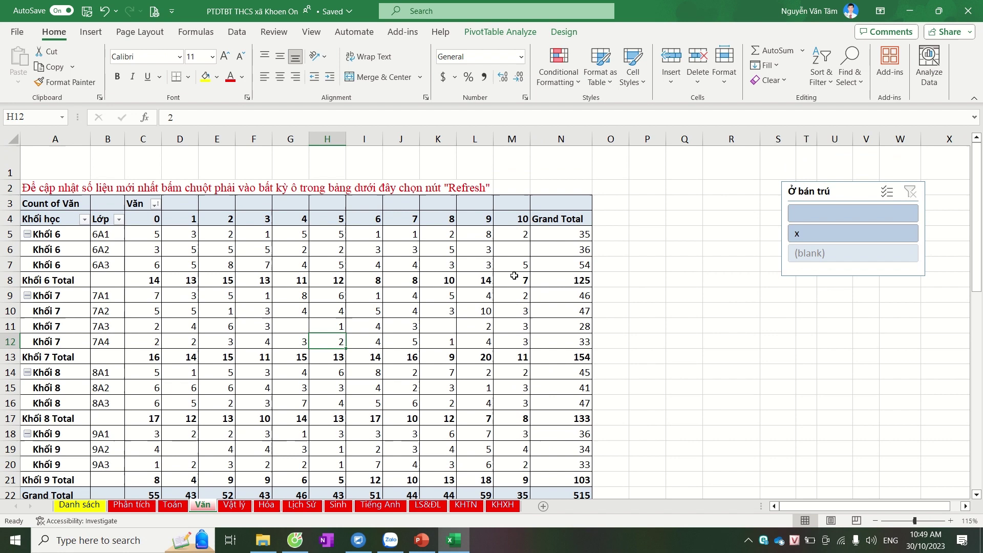
pyautogui.click(545, 218)
pyautogui.scroll(-3, 553, 265)
pyautogui.click(566, 361)
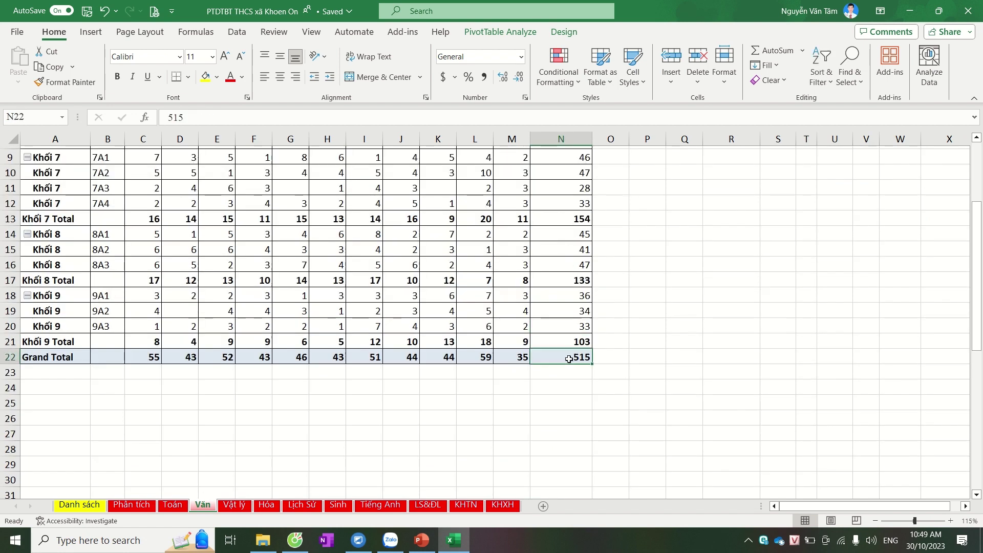
pyautogui.scroll(3, 568, 355)
pyautogui.click(570, 139)
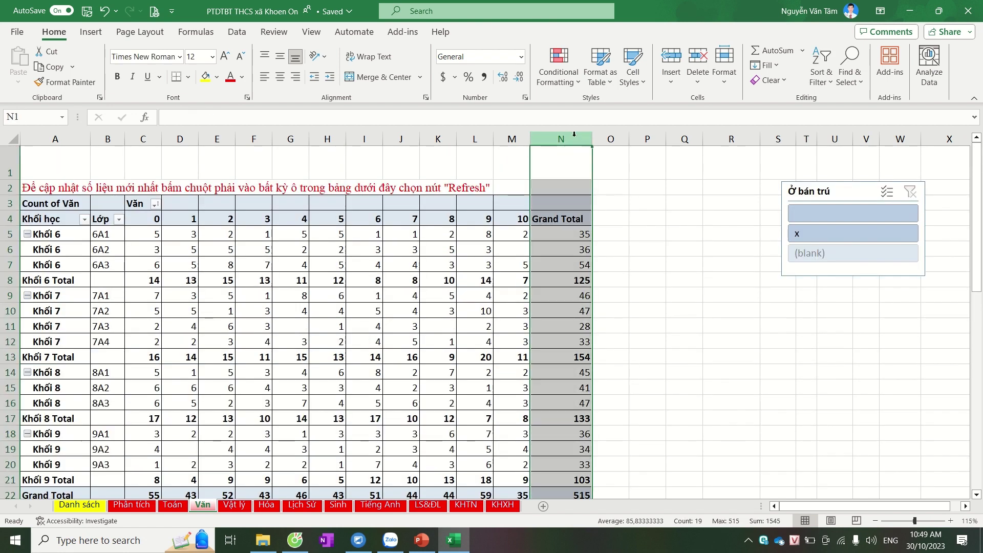
pyautogui.scroll(-2, 560, 256)
pyautogui.click(557, 304)
pyautogui.scroll(2, 560, 300)
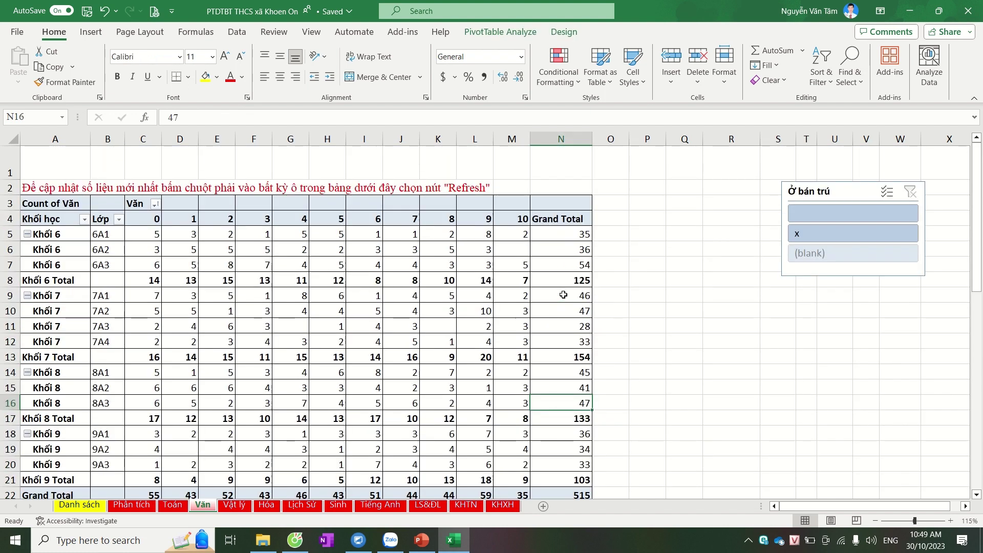
pyautogui.scroll(-2, 438, 286)
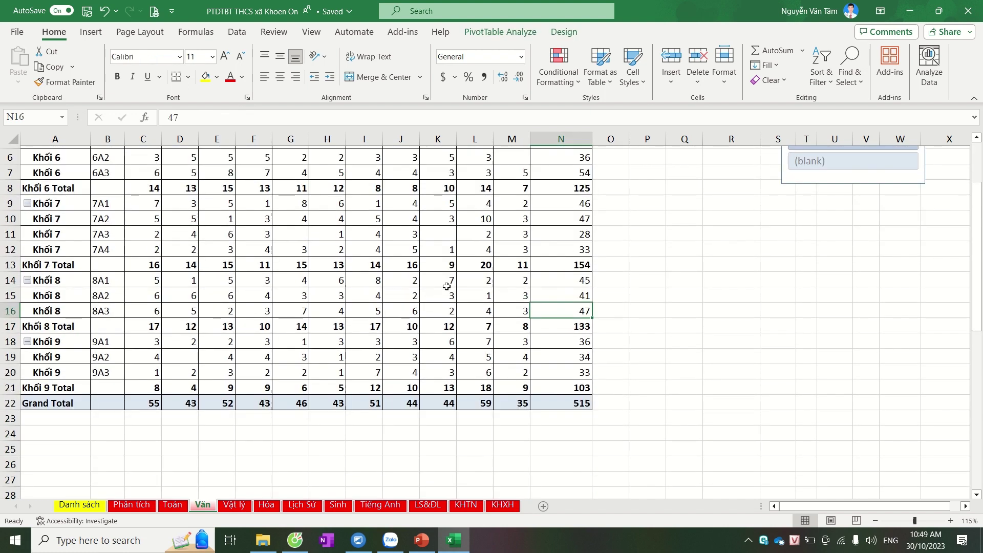
pyautogui.scroll(1, 446, 287)
pyautogui.scroll(1, 446, 286)
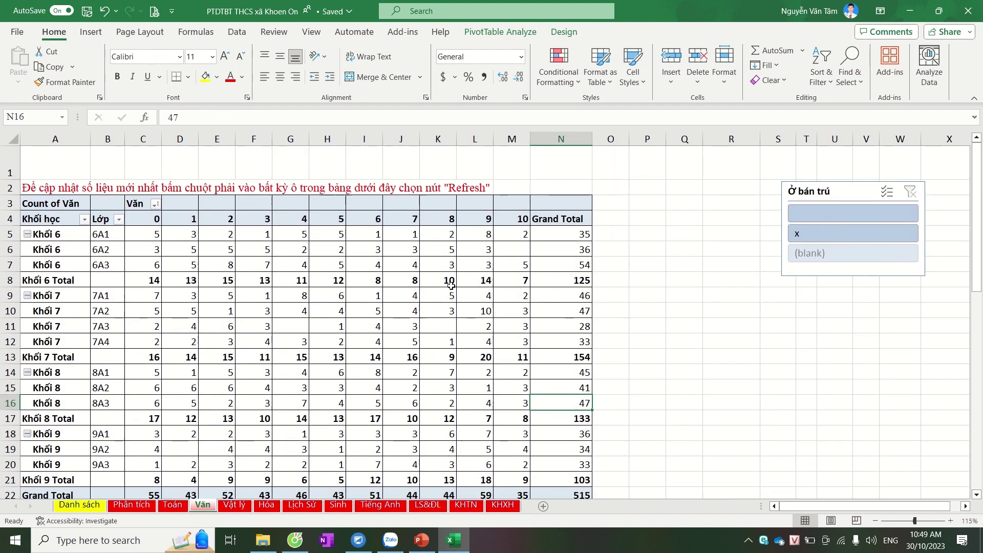
# - Move the Ở bán trú slicer closer to the Văn pivot table, filter it to x and review the filtered totals
pyautogui.moveTo(819, 202); pyautogui.dragTo(715, 206)
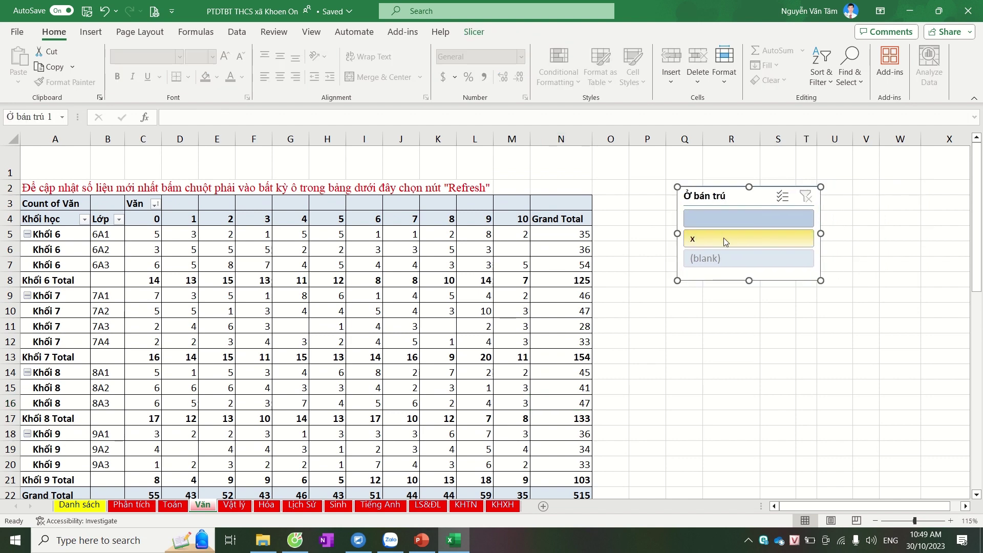
pyautogui.click(723, 237)
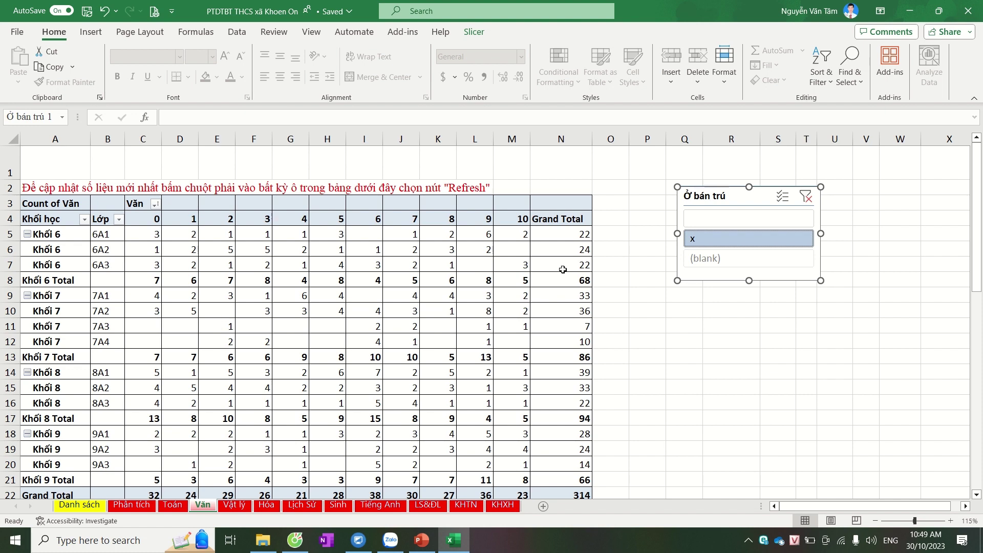
pyautogui.click(550, 373)
pyautogui.scroll(-3, 552, 369)
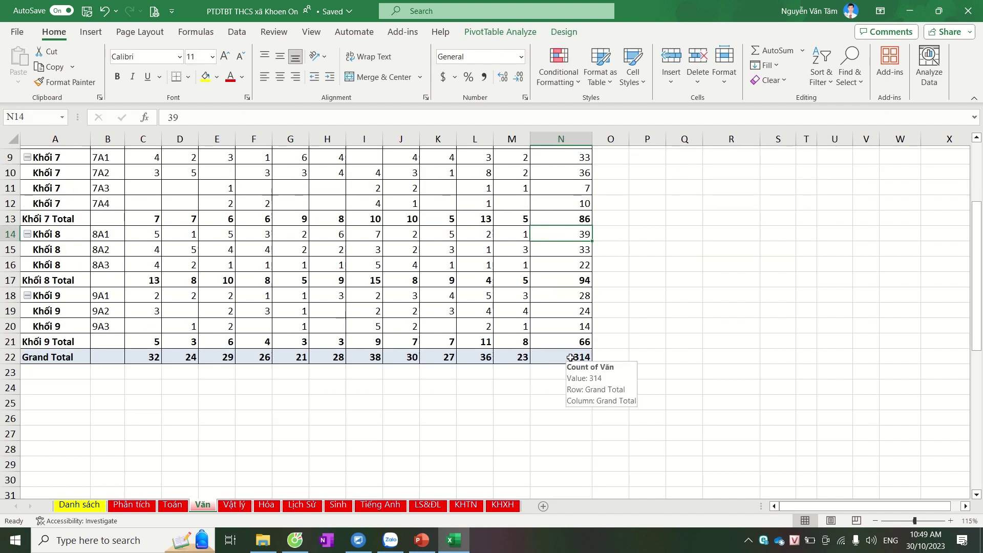
pyautogui.click(568, 357)
pyautogui.scroll(3, 627, 349)
pyautogui.scroll(-2, 629, 346)
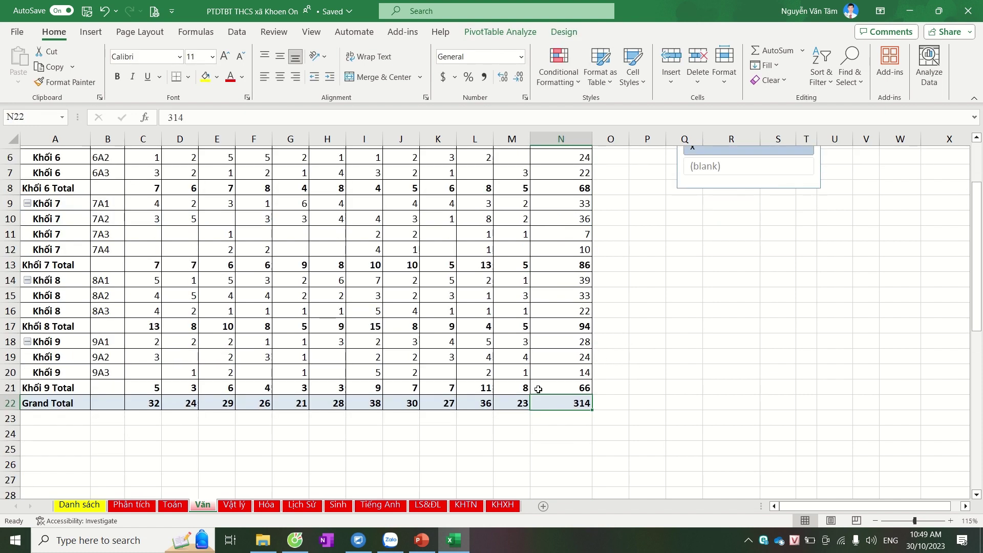
pyautogui.scroll(2, 563, 377)
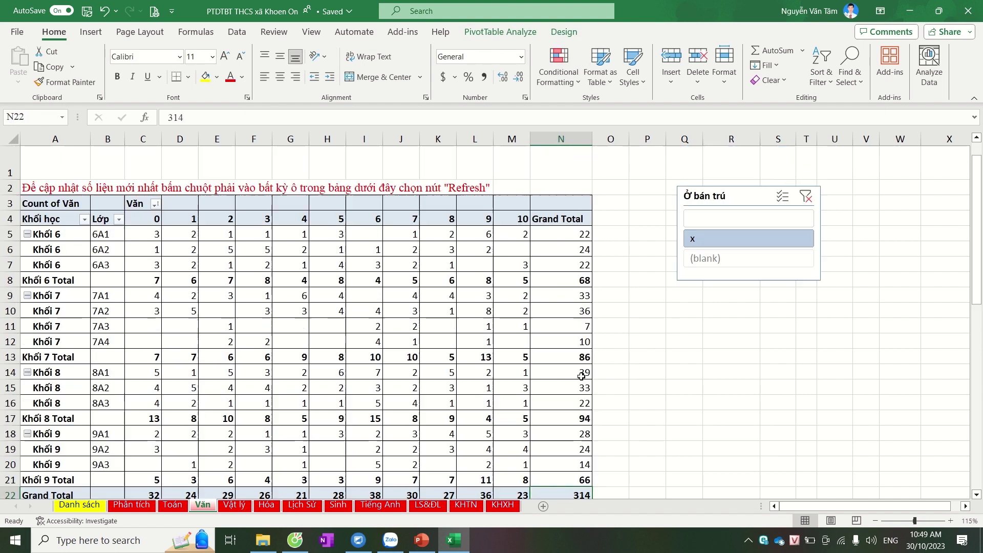
# - Clear the Ở bán trú slicer filter and check the totals of the unfiltered Văn pivot table
pyautogui.click(807, 197)
pyautogui.scroll(-3, 561, 327)
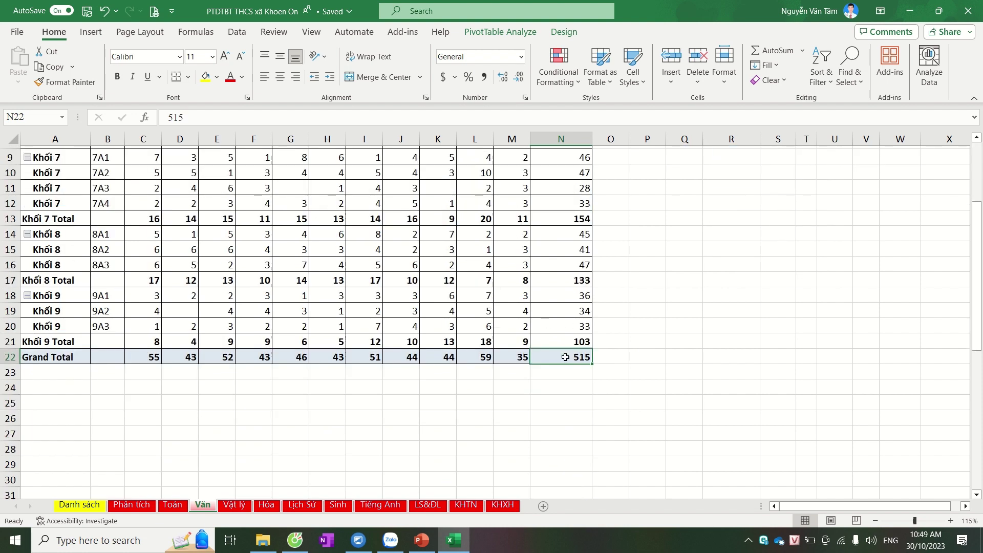
pyautogui.scroll(2, 565, 351)
pyautogui.scroll(1, 566, 352)
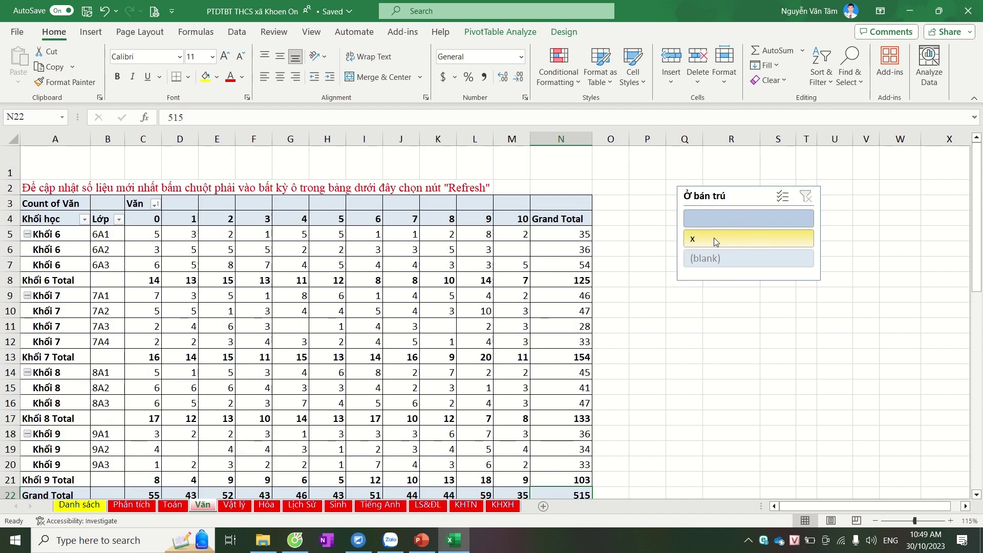
pyautogui.scroll(-2, 442, 266)
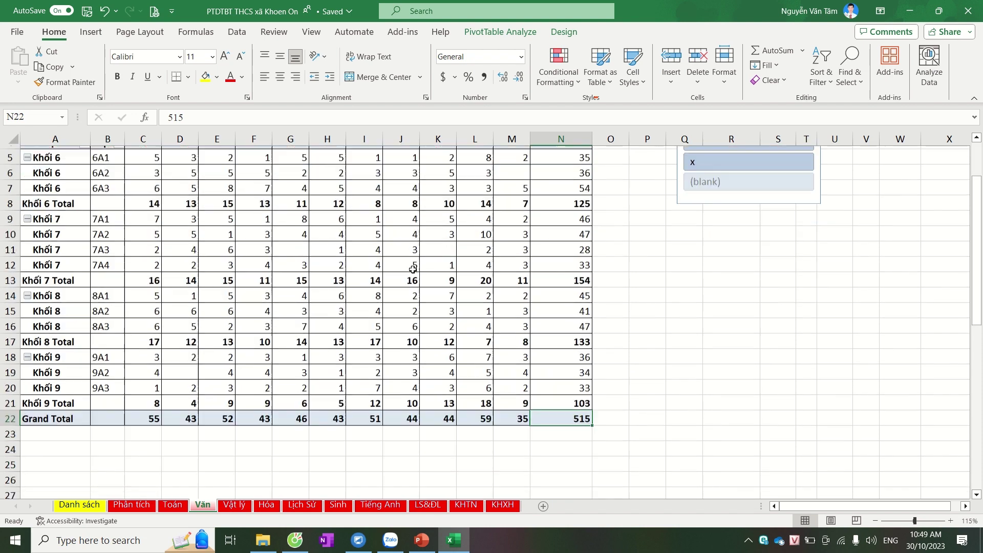
pyautogui.scroll(2, 446, 265)
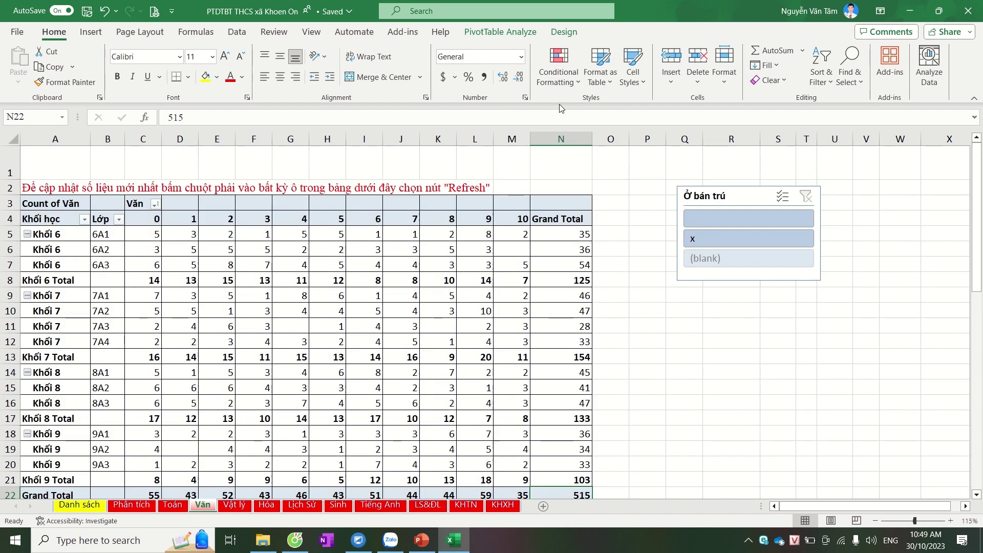
pyautogui.click(515, 32)
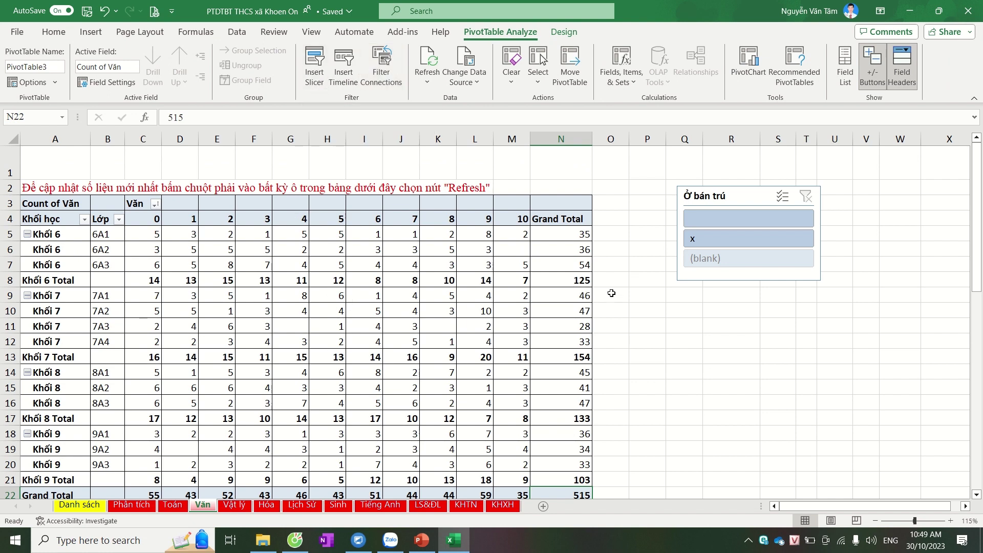
pyautogui.click(636, 311)
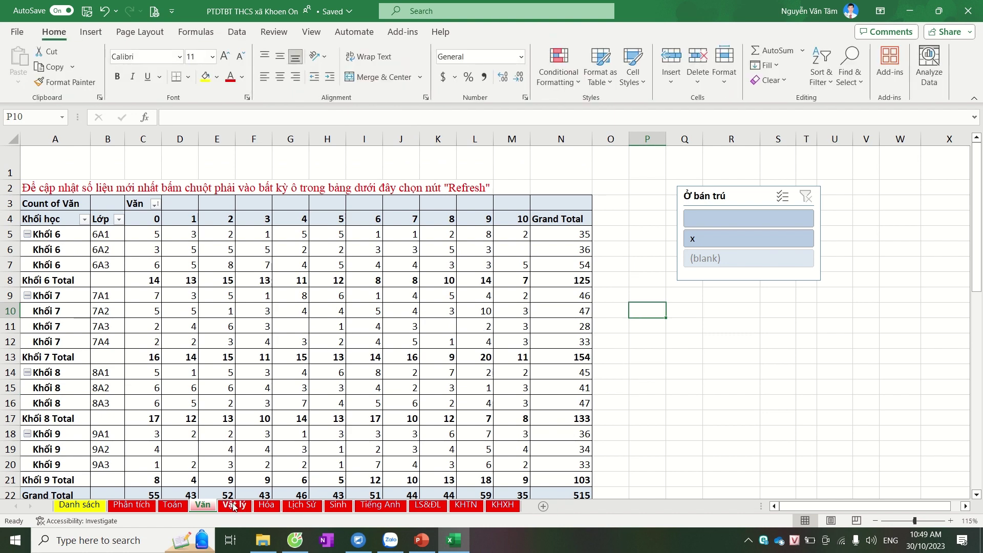
# - Look through the remaining subject pivot sheets, including Vật lý, KHXH, Tiếng Anh and Hóa
pyautogui.click(234, 505)
pyautogui.scroll(-2, 350, 385)
pyautogui.scroll(2, 363, 385)
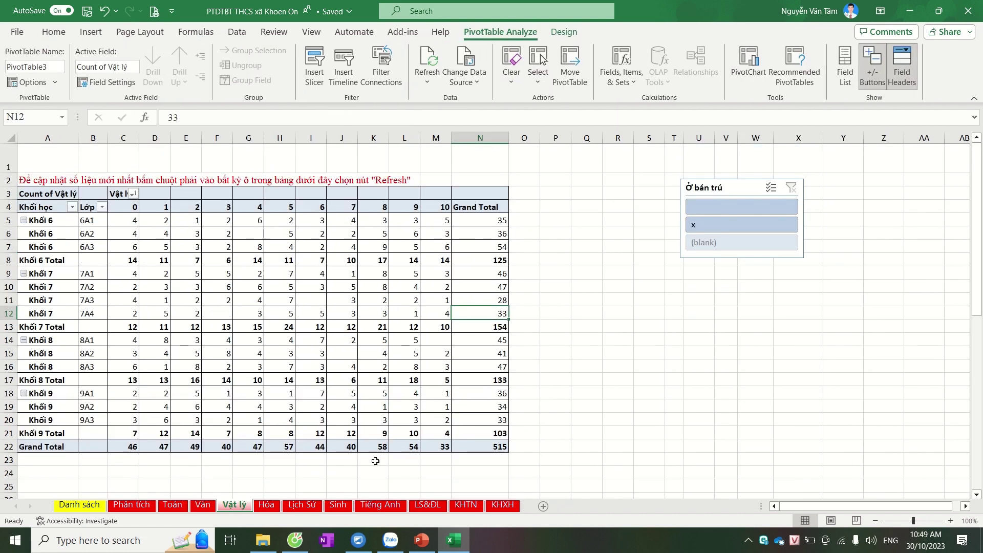
pyautogui.click(503, 507)
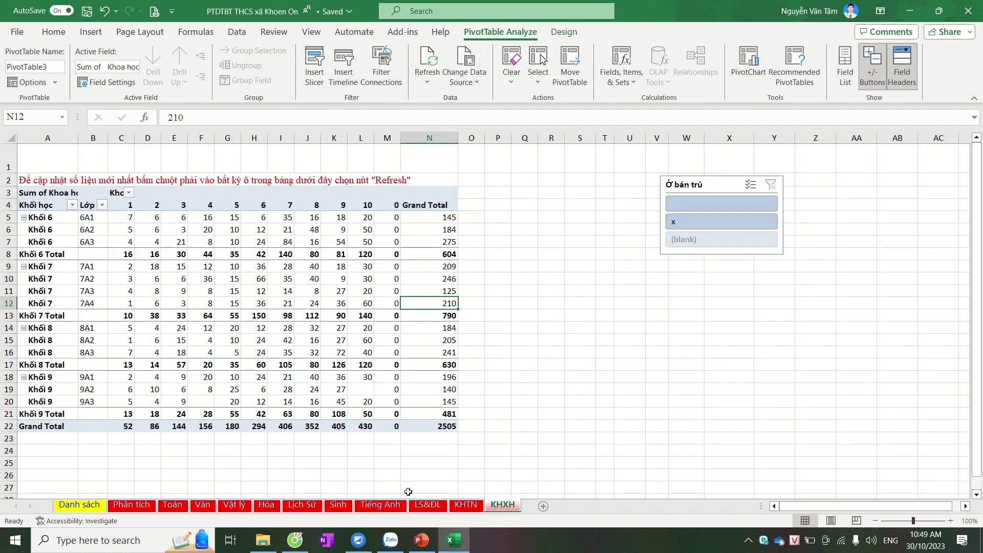
pyautogui.click(379, 506)
pyautogui.click(265, 505)
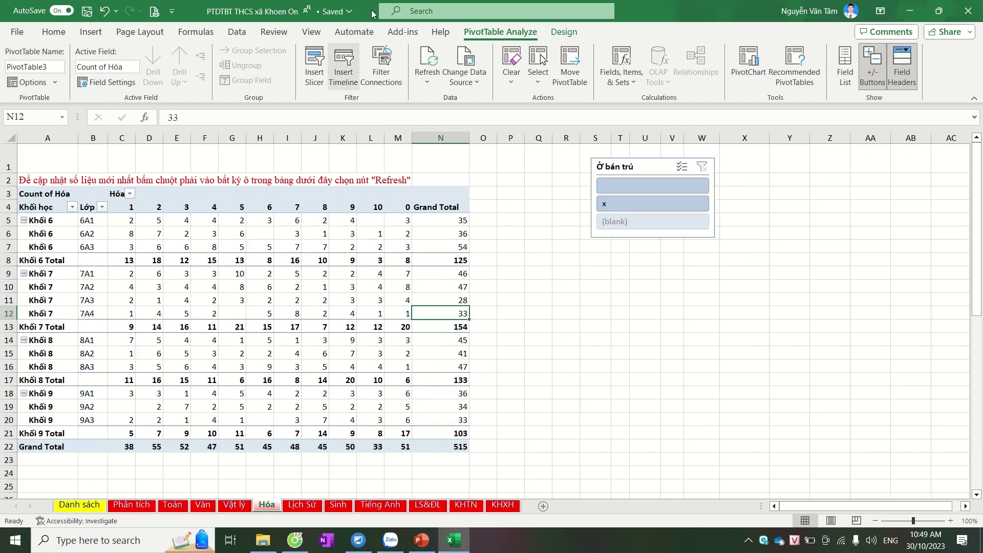